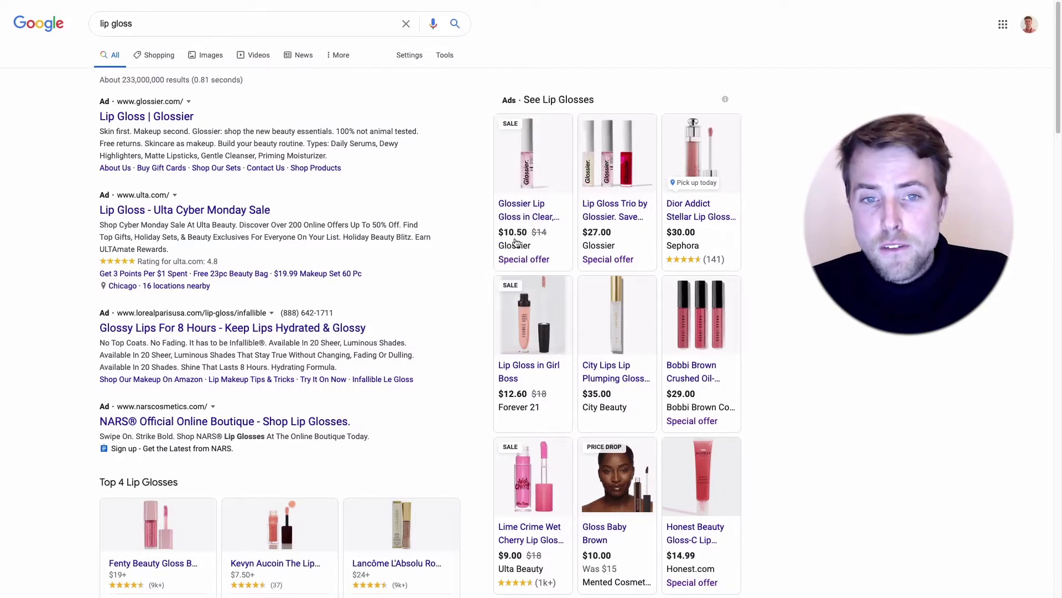
Step: Bring up the Glossier Lip Gloss ad's special offer showing 25% off everything
mouse_move(535, 240)
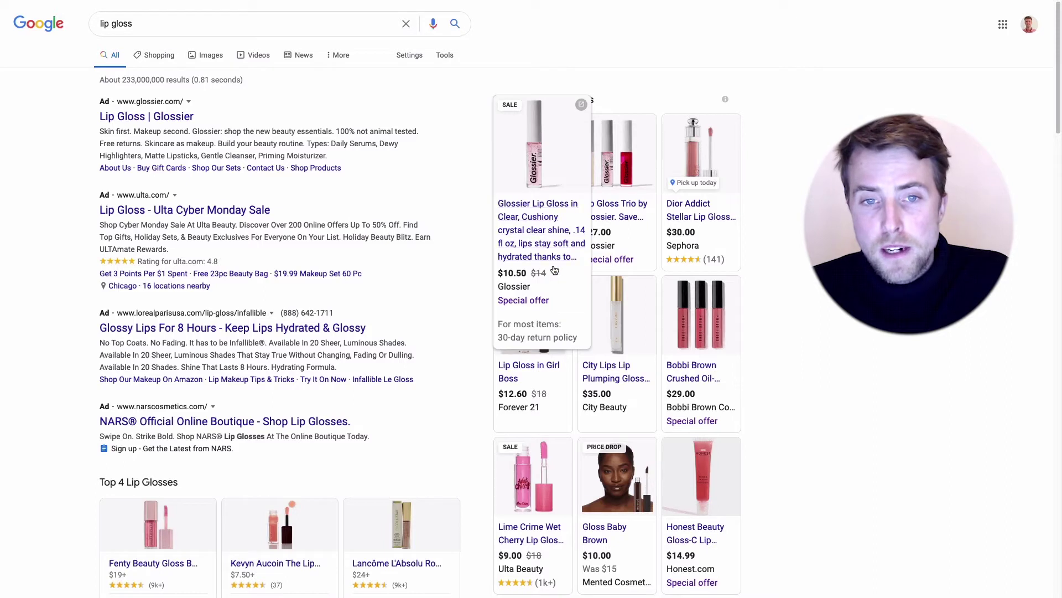
Step: View, then dismiss, the special offers on the Glossier lip gloss, Glossier trio and Bobbi Brown ads
click(519, 302)
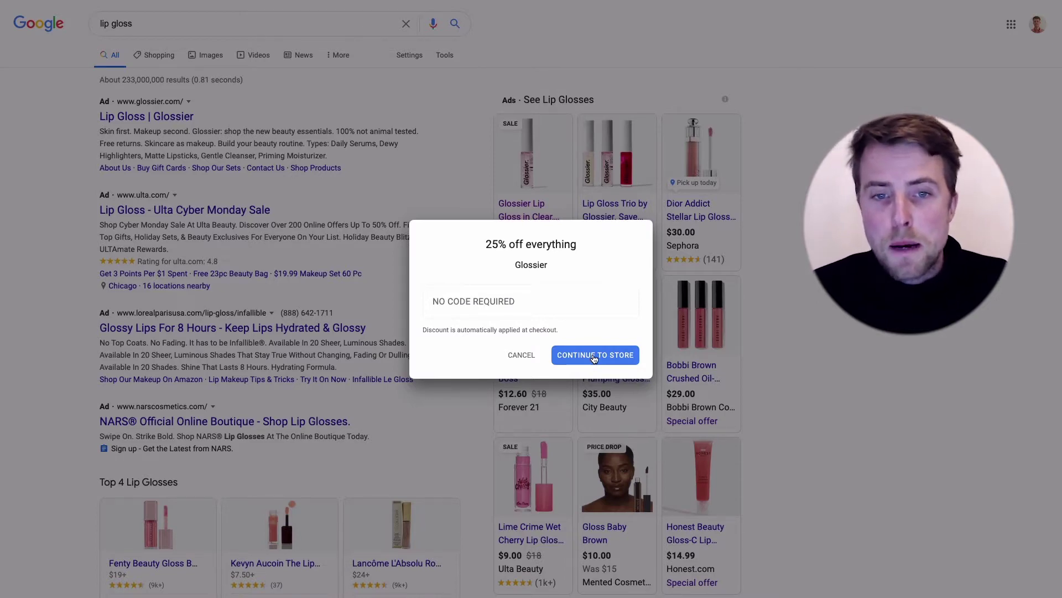
click(524, 355)
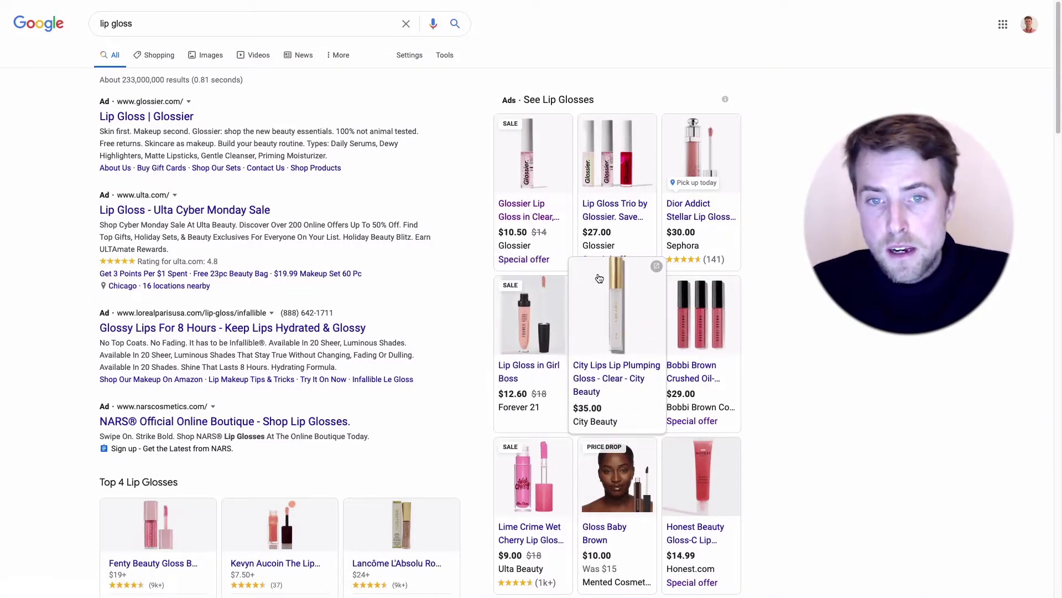
click(606, 301)
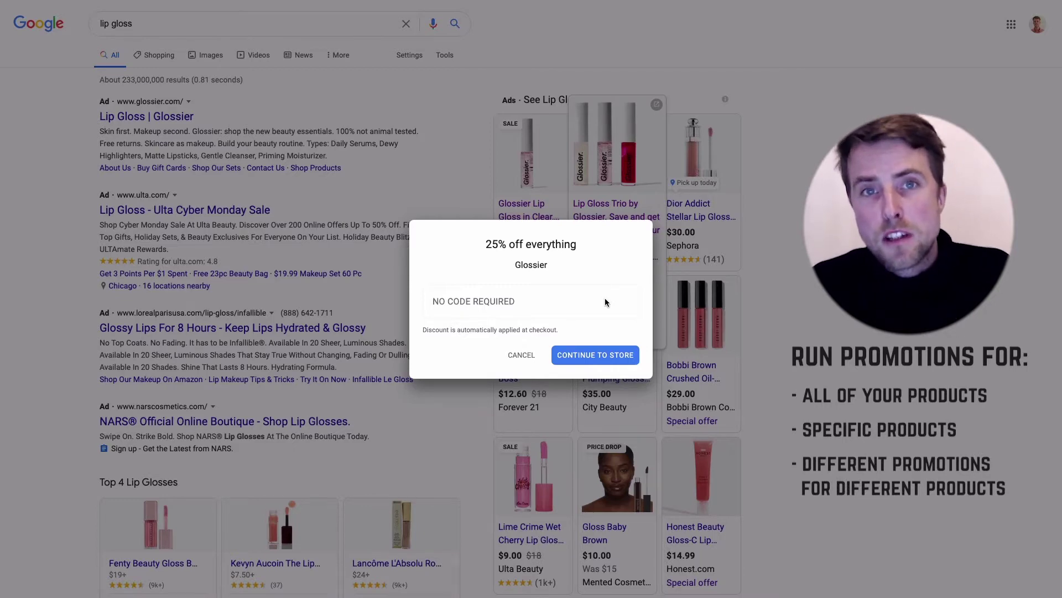
click(522, 356)
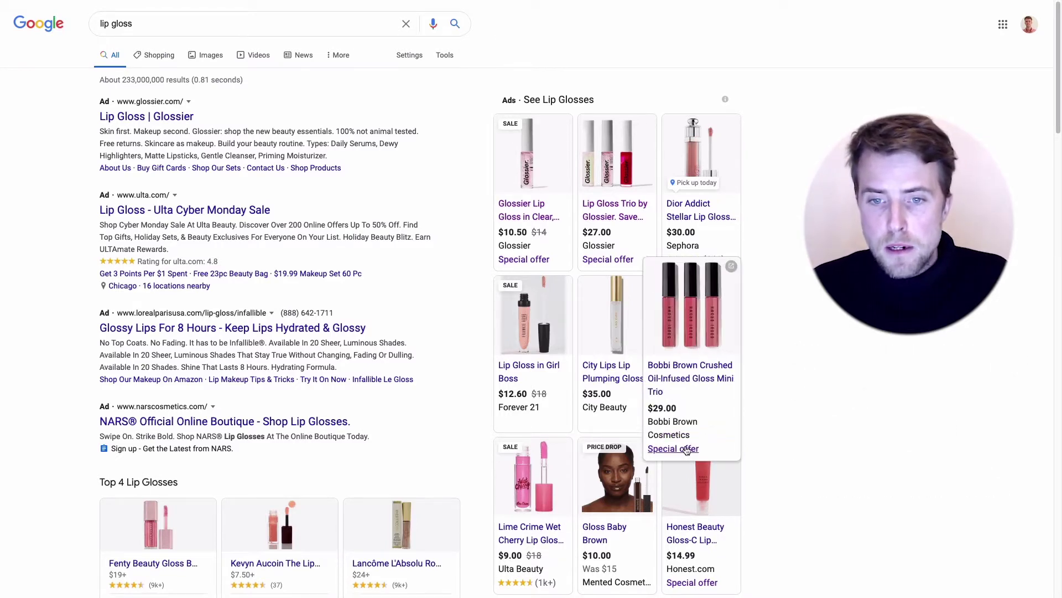
click(695, 446)
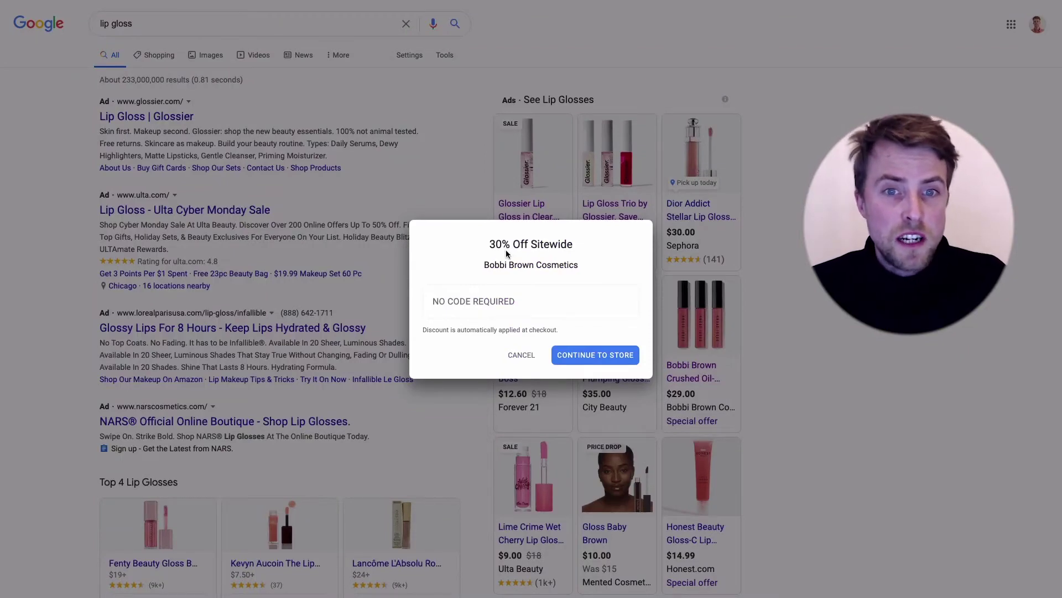
click(818, 295)
Step: Show the Honest Beauty Gloss-C ad's special offer, a 90-day return policy
scroll(818, 295, down, 3)
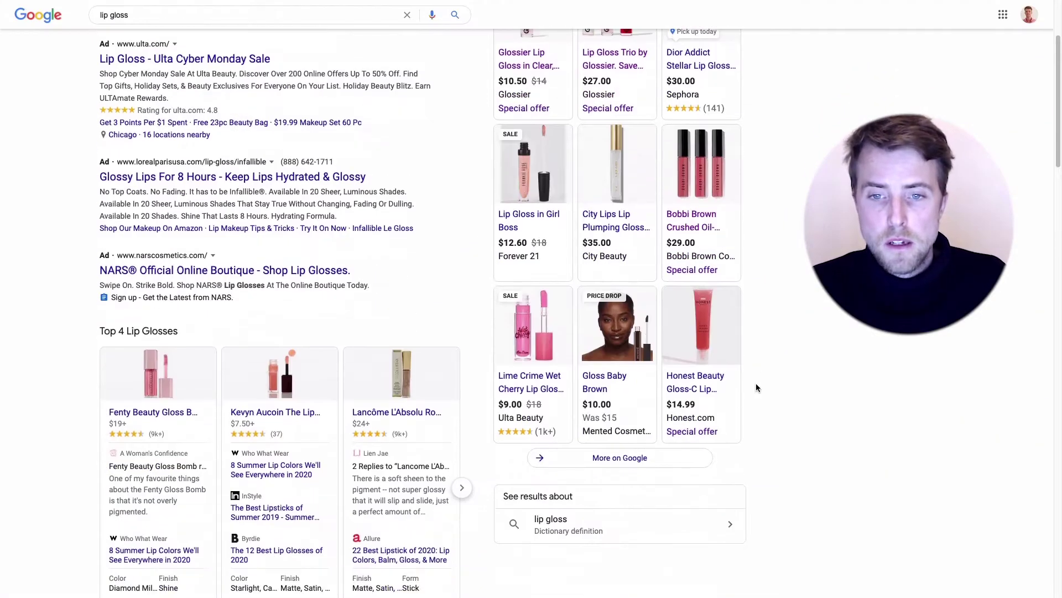
click(687, 447)
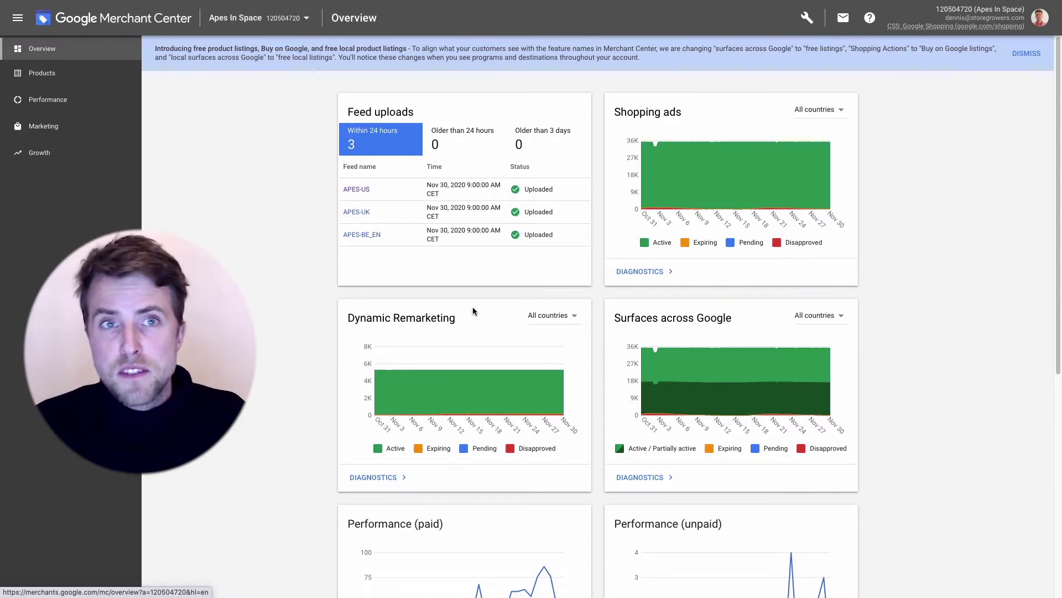
Step: Go to the Growth section's Opportunities page from the sidebar
click(69, 154)
Step: On Manage programs, highlight the Promotions availability countries: AU, CA, DE, FR, GB, IN, US
click(58, 231)
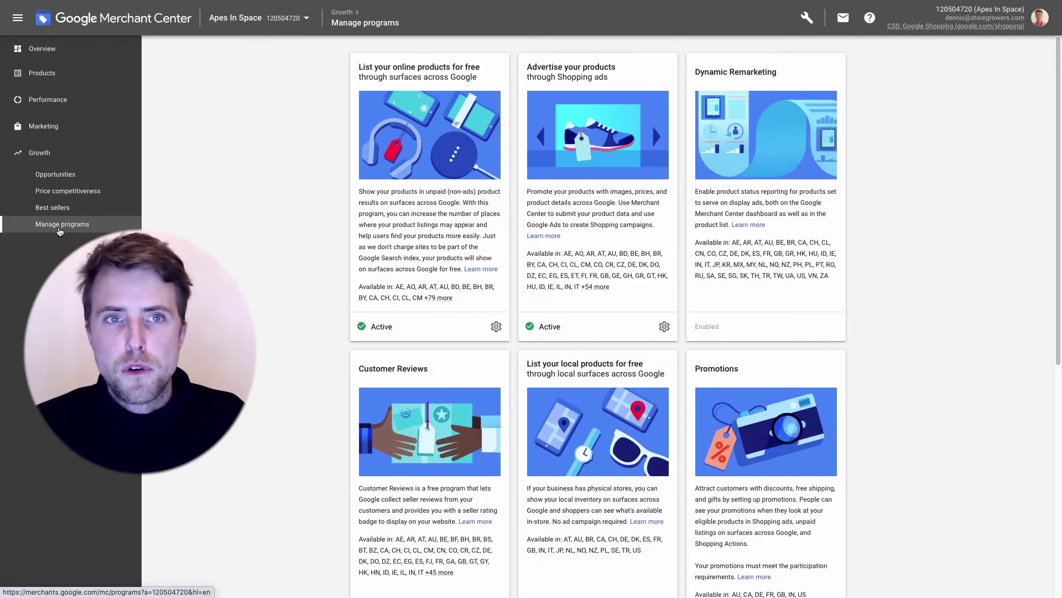
scroll(332, 255, down, 1)
scroll(320, 263, down, 1)
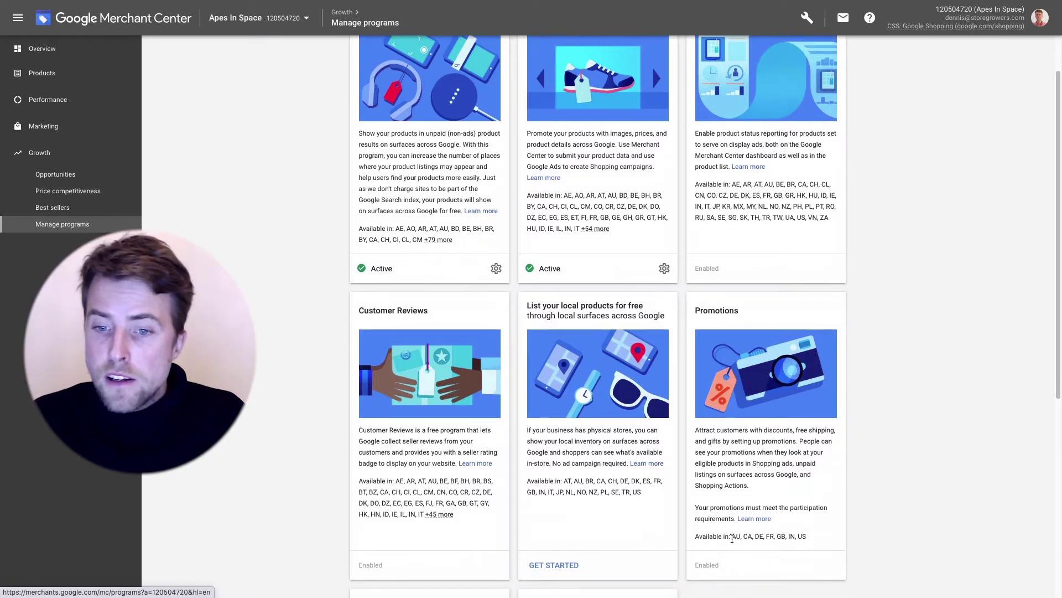
drag(732, 536, 849, 528)
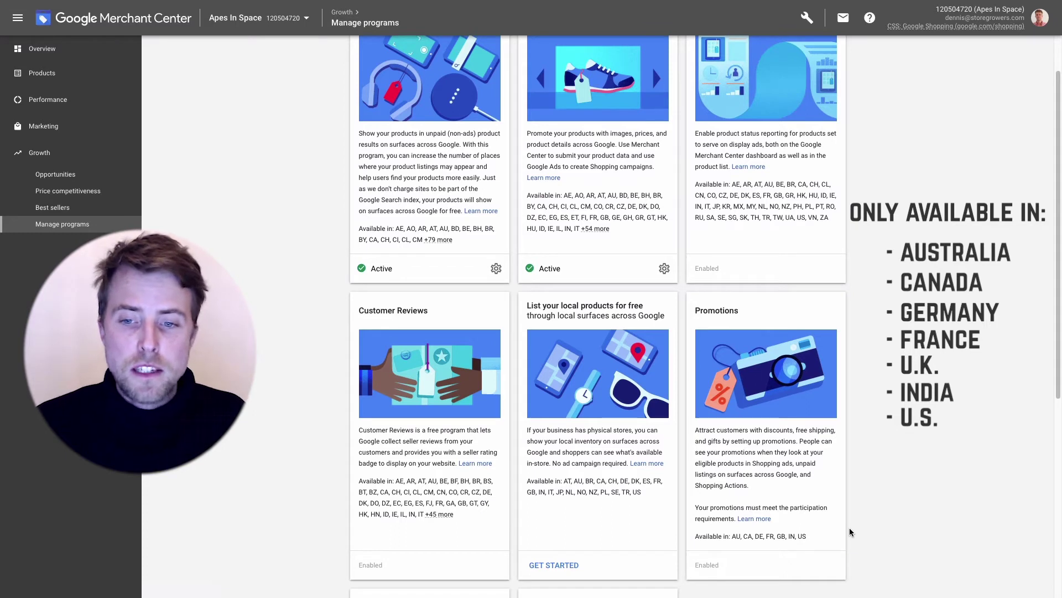
drag(695, 536, 816, 538)
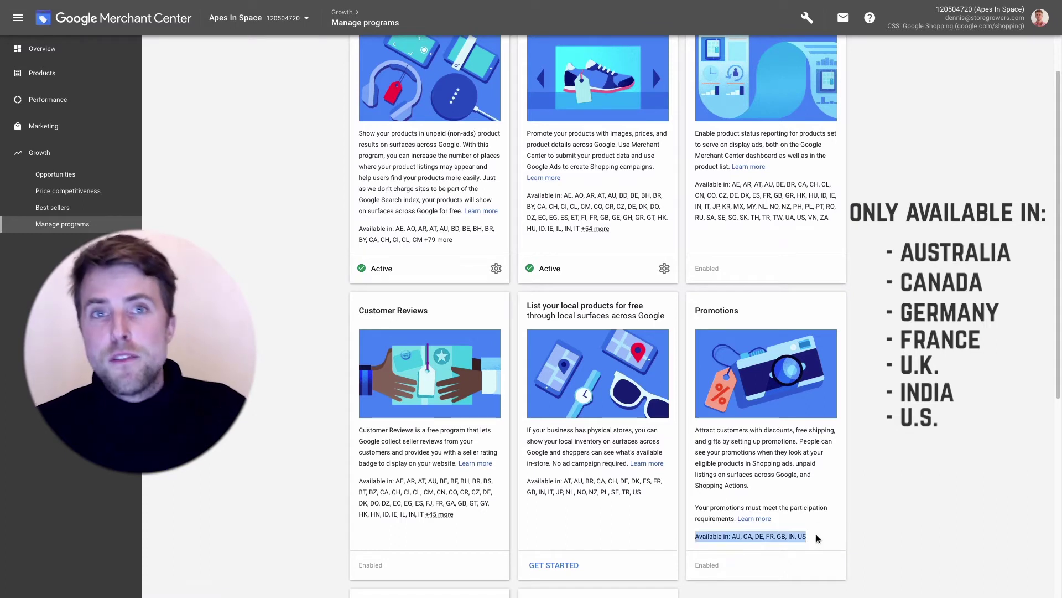
click(816, 537)
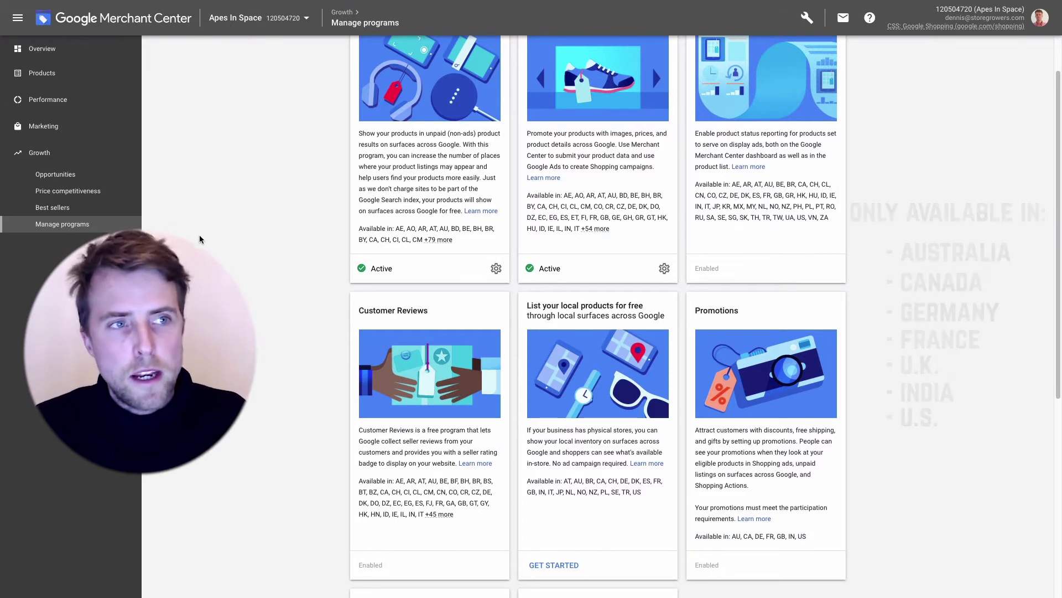
Step: Open the Promotions list showing the live '20% Off On Orders Over $35' promotion
click(62, 125)
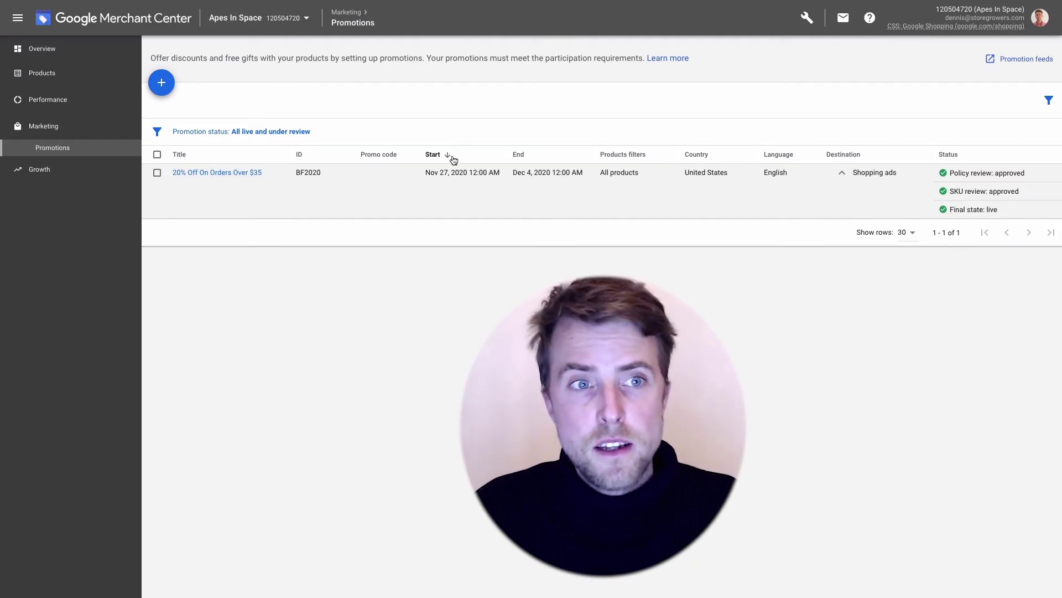
Step: Check the promotion status filter options, leaving the filter unchanged
click(249, 132)
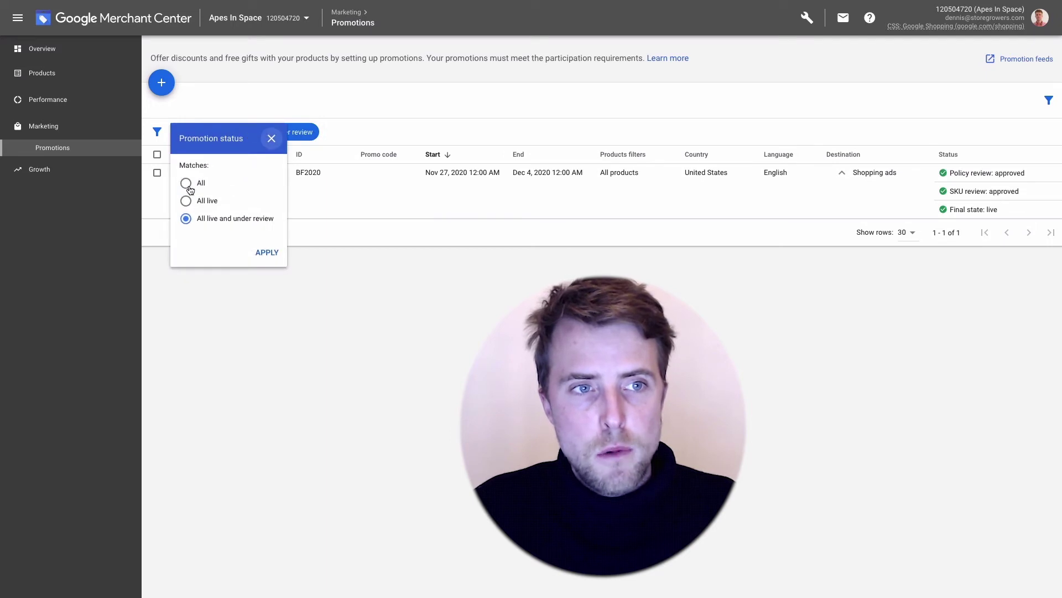
click(433, 341)
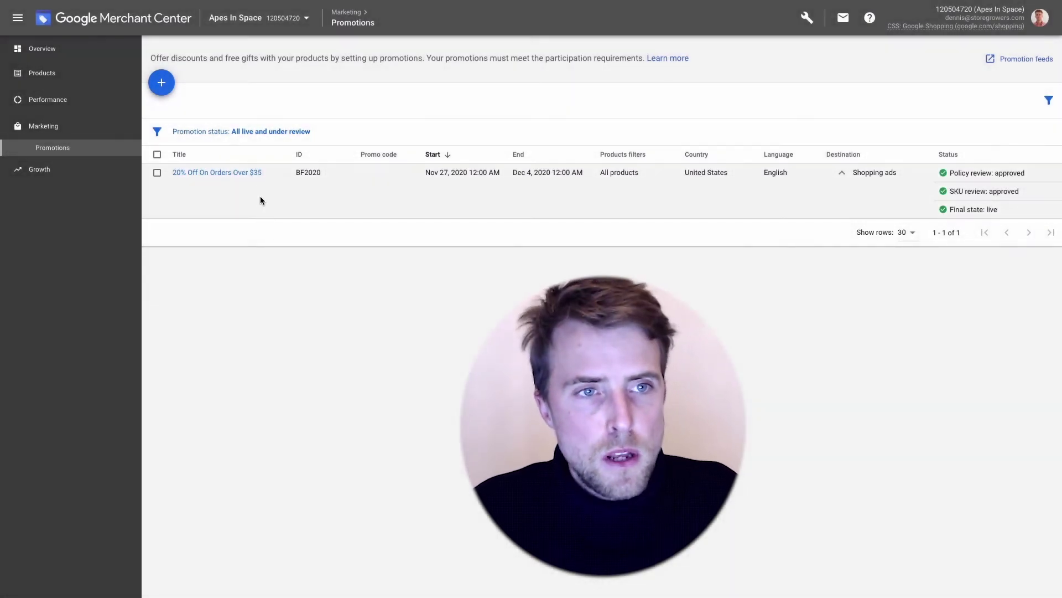
Step: Start a new promotion with country United States and language English
click(162, 84)
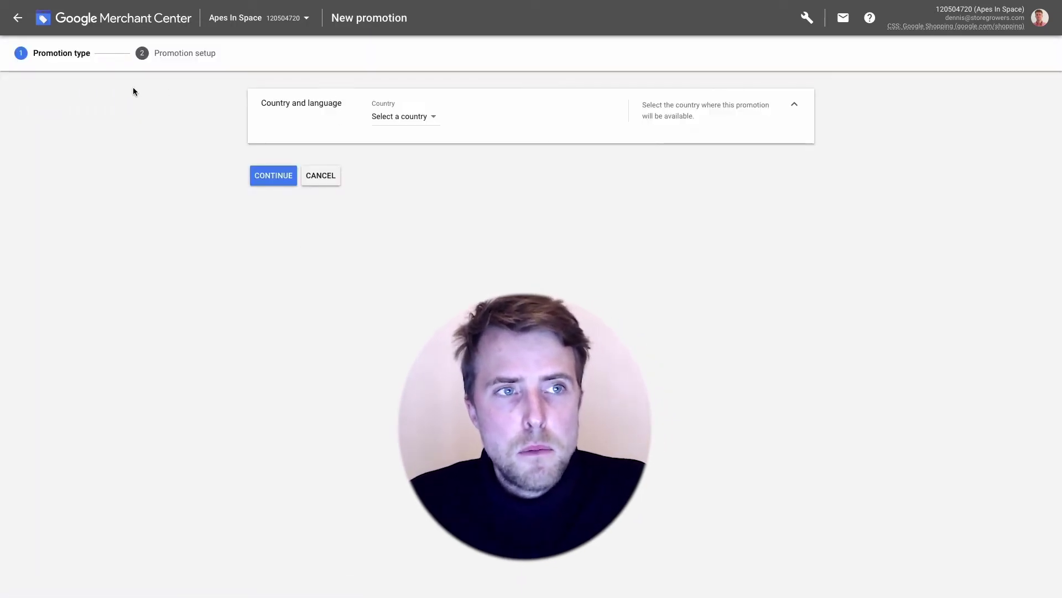
click(406, 116)
click(414, 129)
click(424, 152)
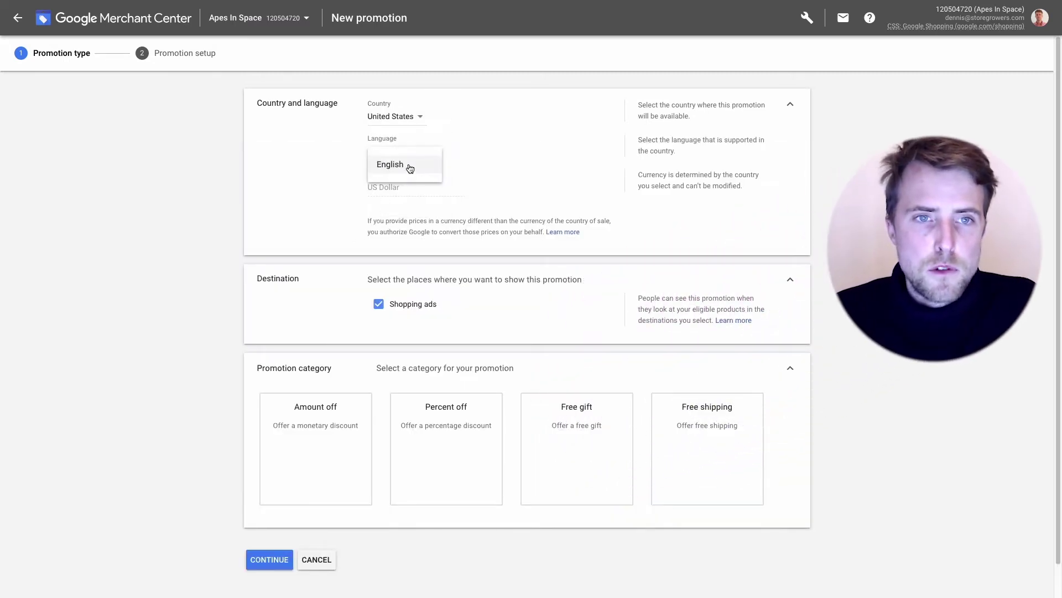
click(402, 169)
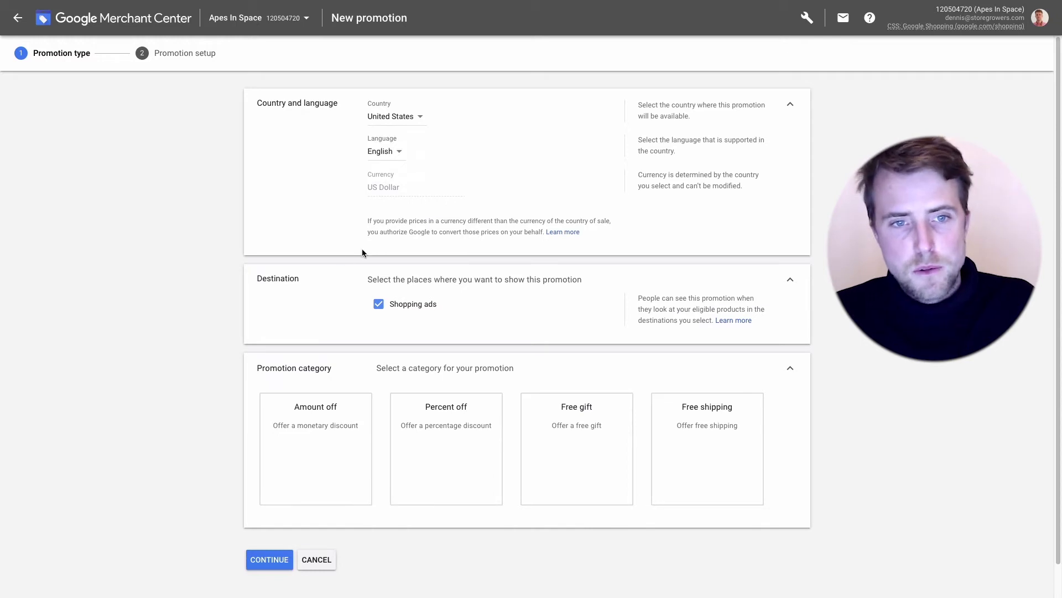
Step: Select the Percent off promotion category, briefly trying Free gift
scroll(224, 281, down, 1)
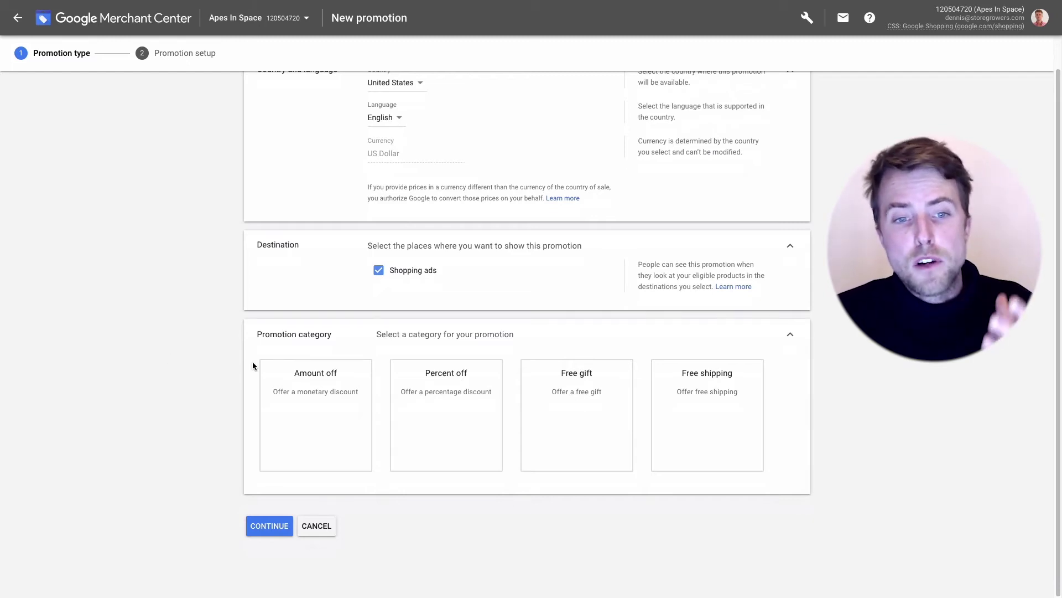
click(444, 396)
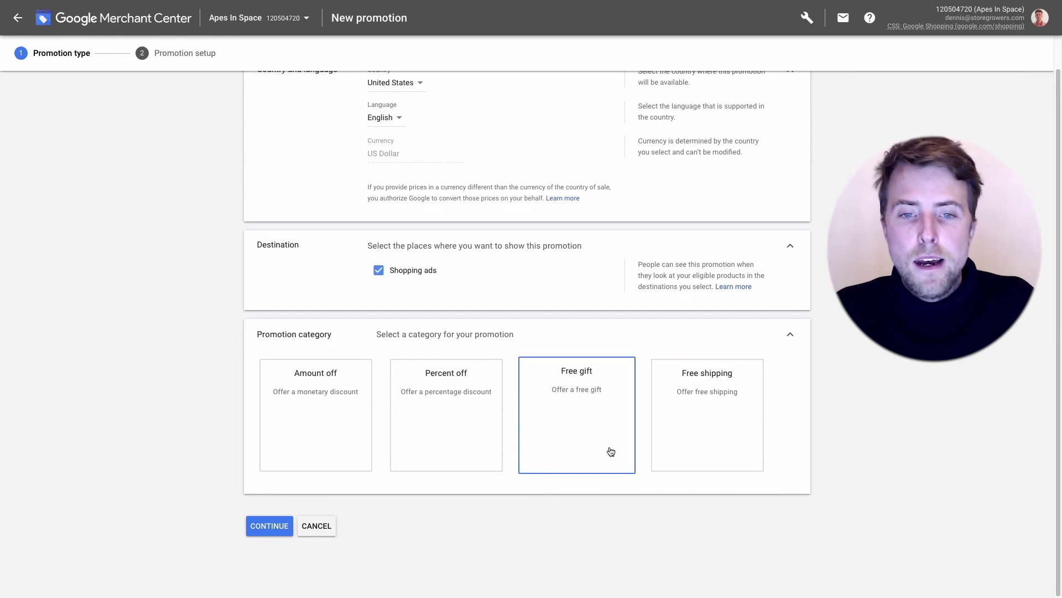
click(571, 419)
Step: Compare the Amount off, Free gift and Free shipping categories, settling on Percent off
click(429, 429)
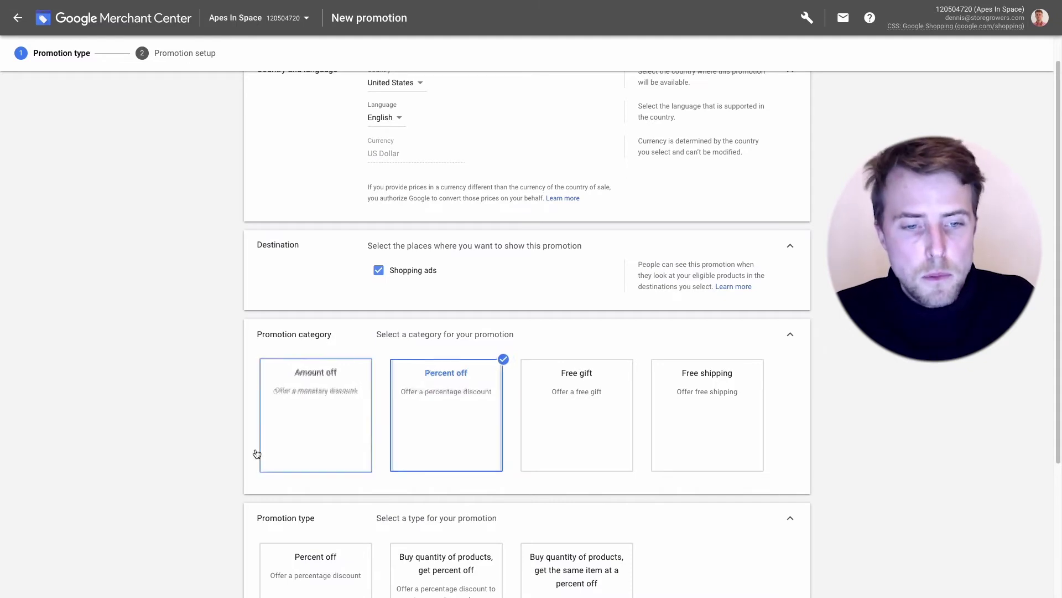
scroll(252, 447, down, 3)
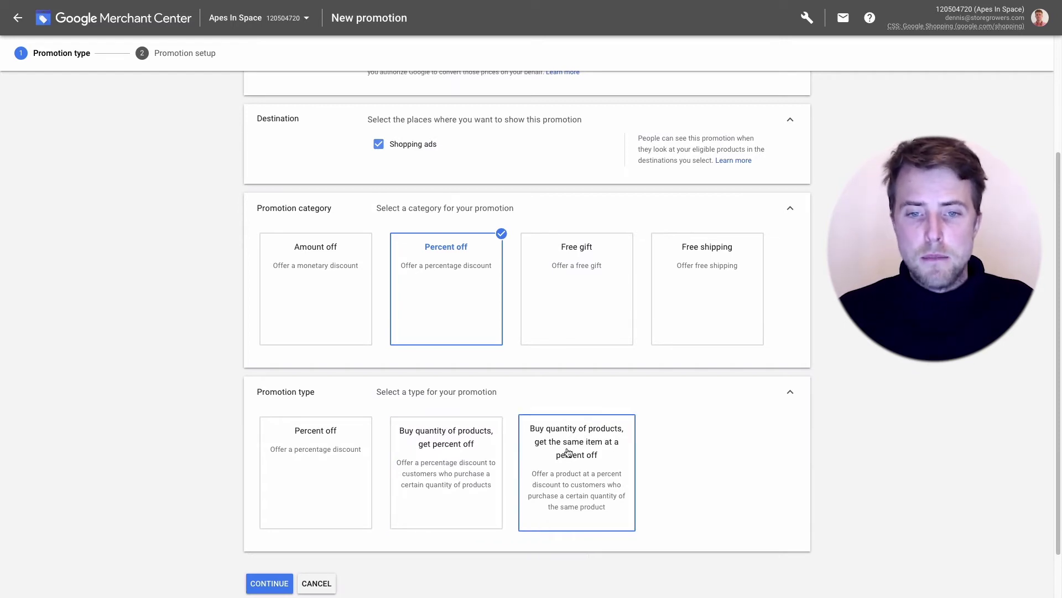
click(301, 271)
click(443, 287)
click(557, 290)
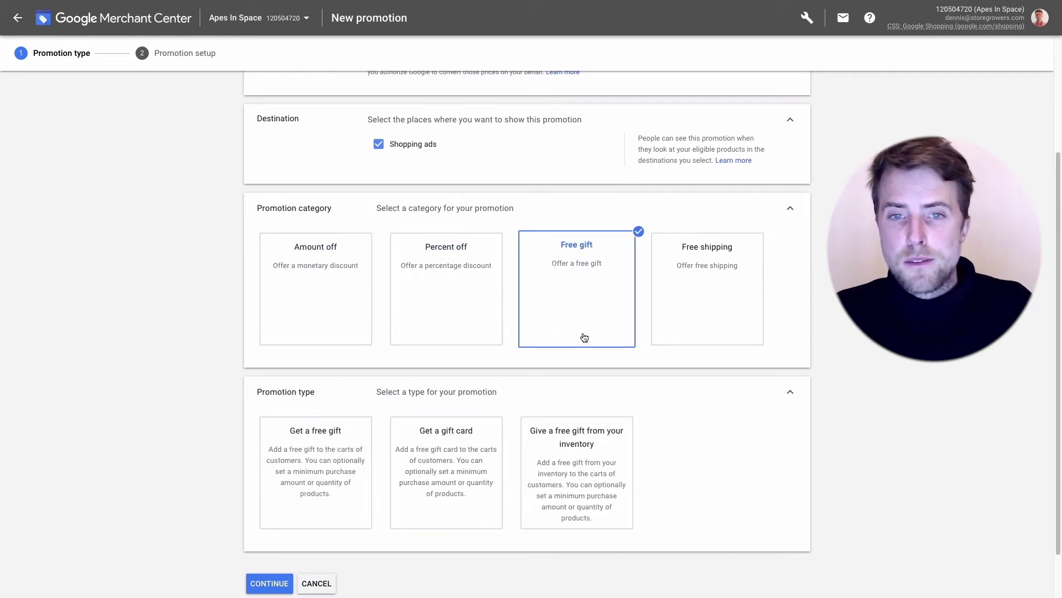
click(729, 308)
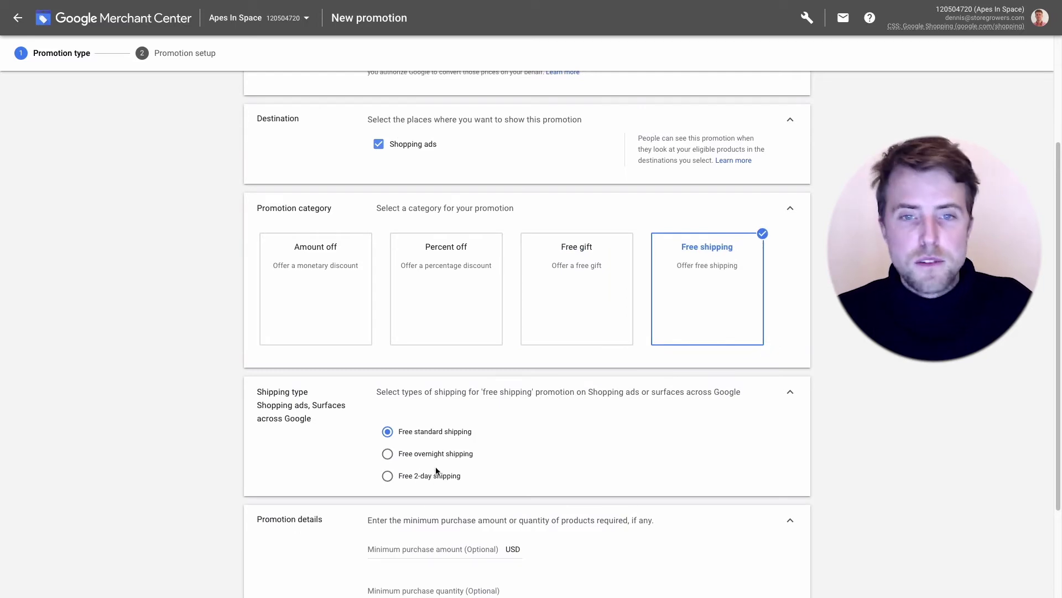
click(403, 308)
scroll(192, 365, down, 1)
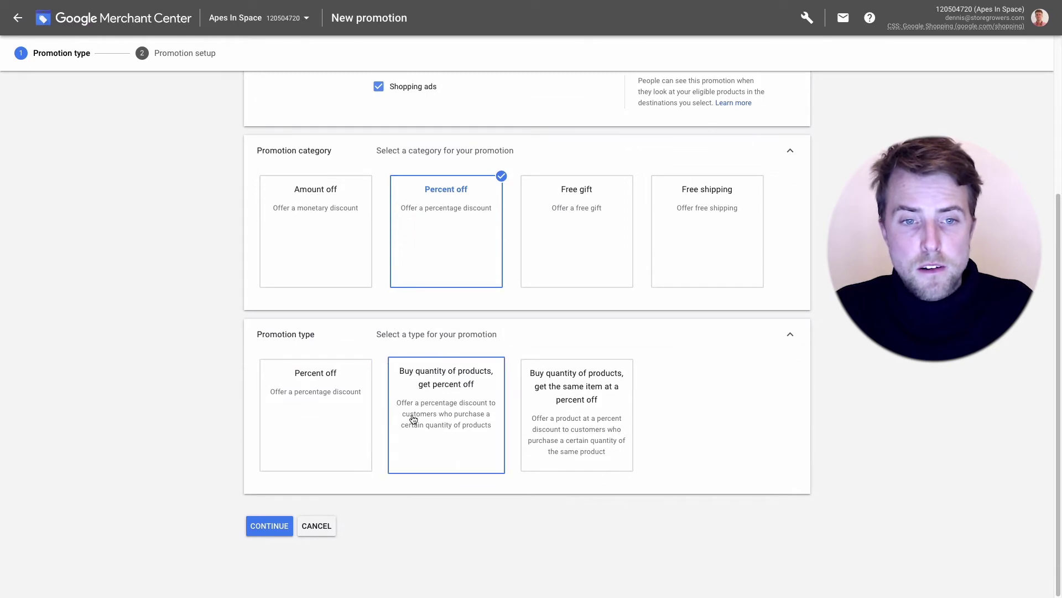
Step: Set type 'Buy quantity of products, get percent off' with quantity 2 and 20% discount, and continue
click(413, 419)
scroll(209, 431, down, 3)
click(446, 422)
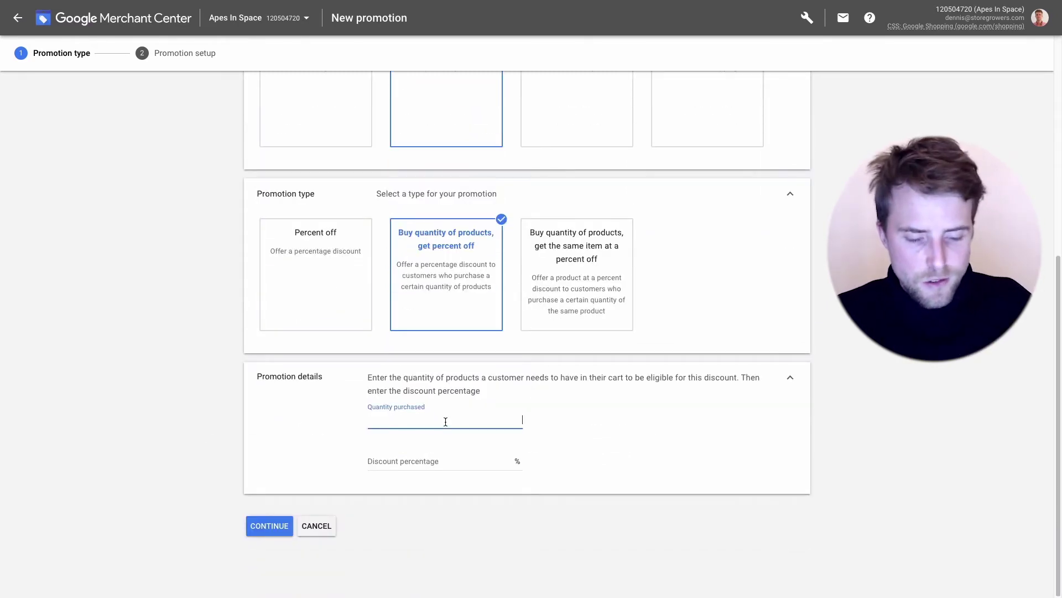
text(2)
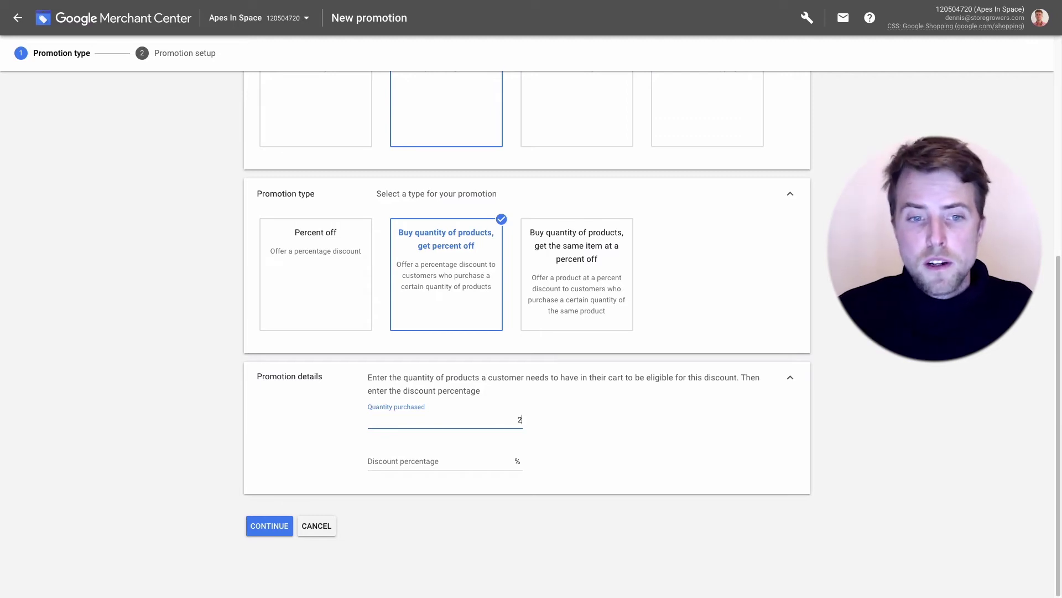
click(424, 464)
text(20)
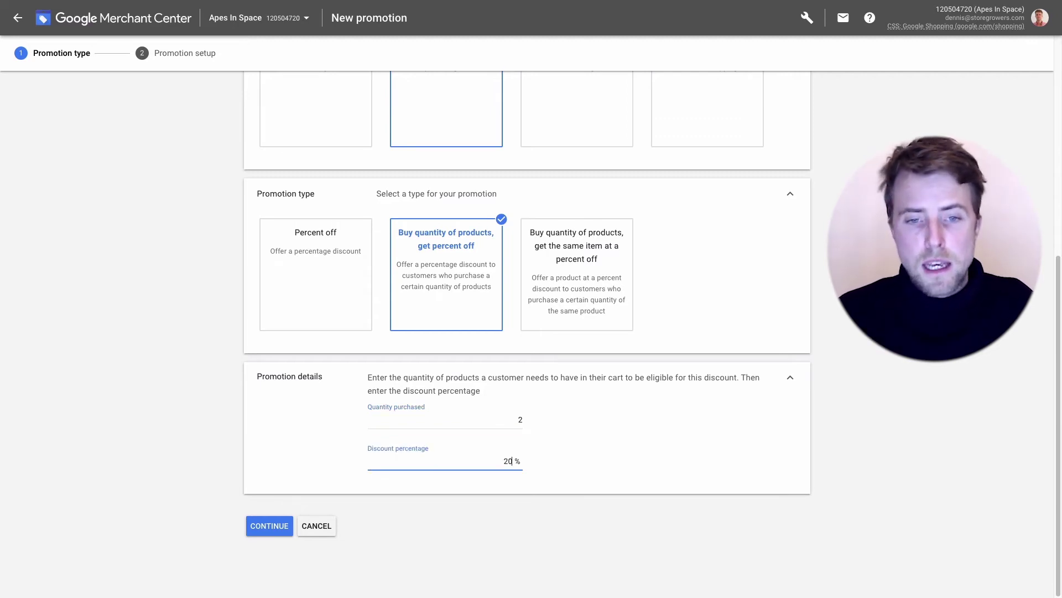
click(269, 525)
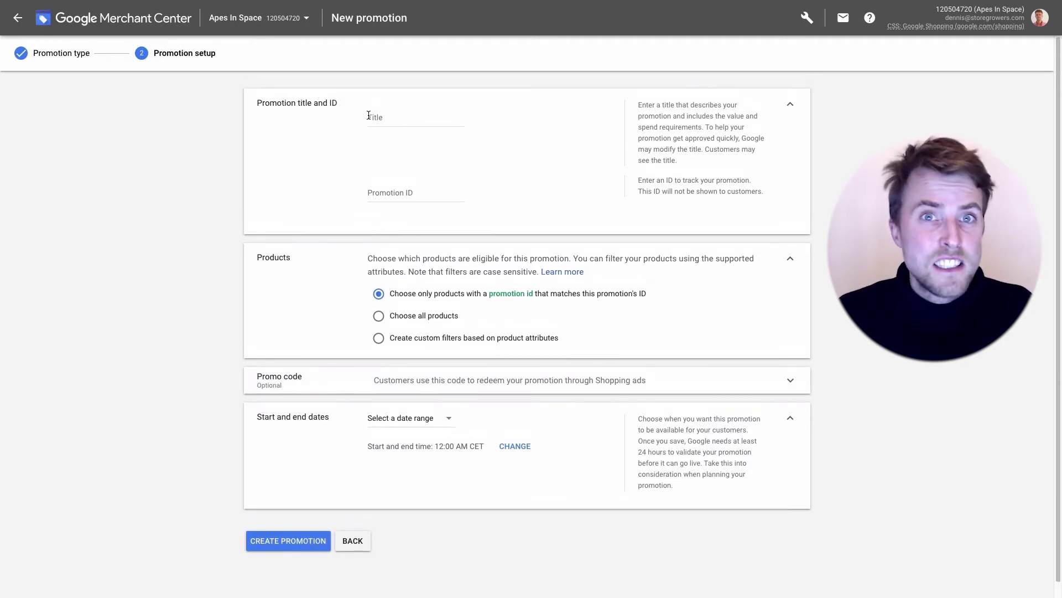
Step: Title the promotion "20% Off If You Purchase 2 Posters"
click(371, 117)
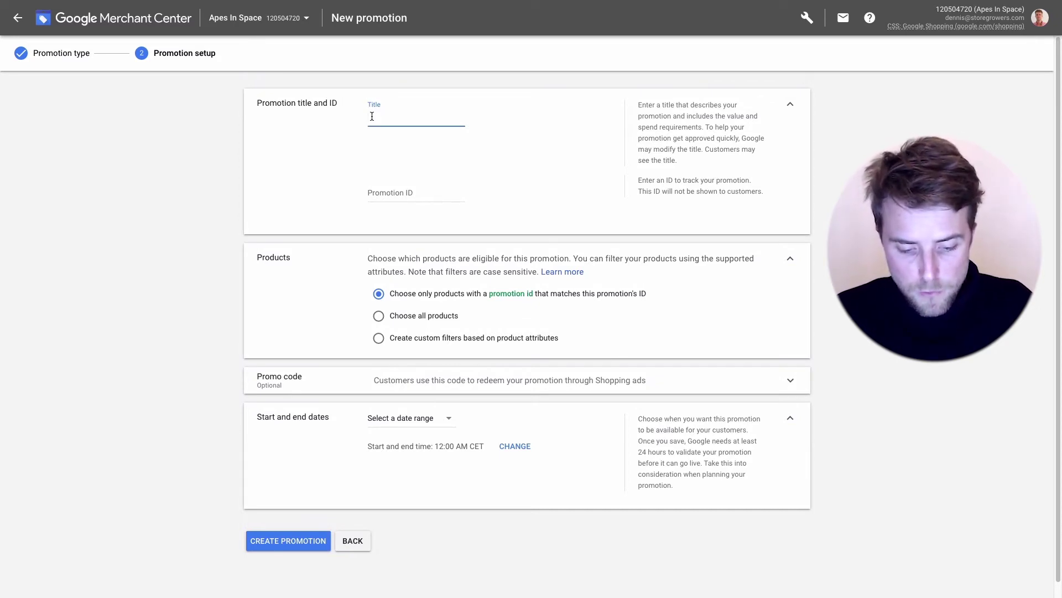
text(0% Off)
key(BackSpace)
key(BackSpace)
key(BackSpace)
text(20%)
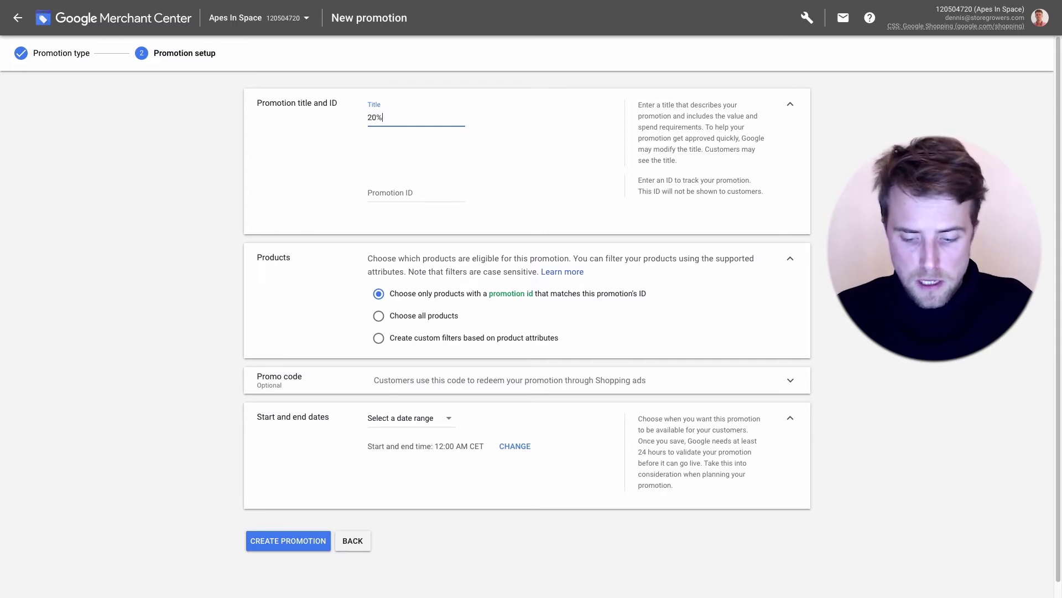
text( Off O)
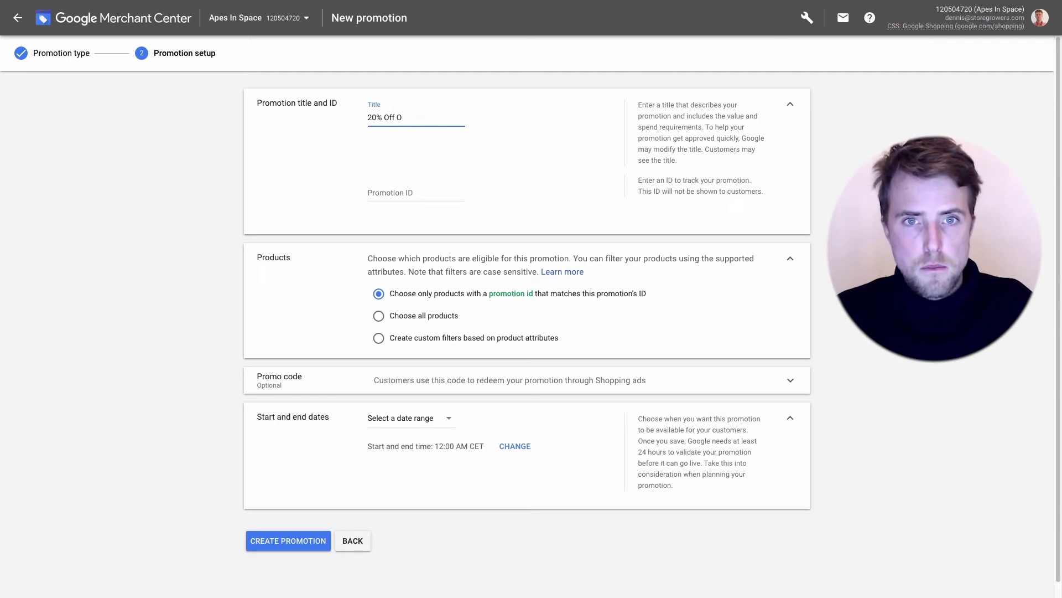
key(BackSpace)
text(O)
text(f)
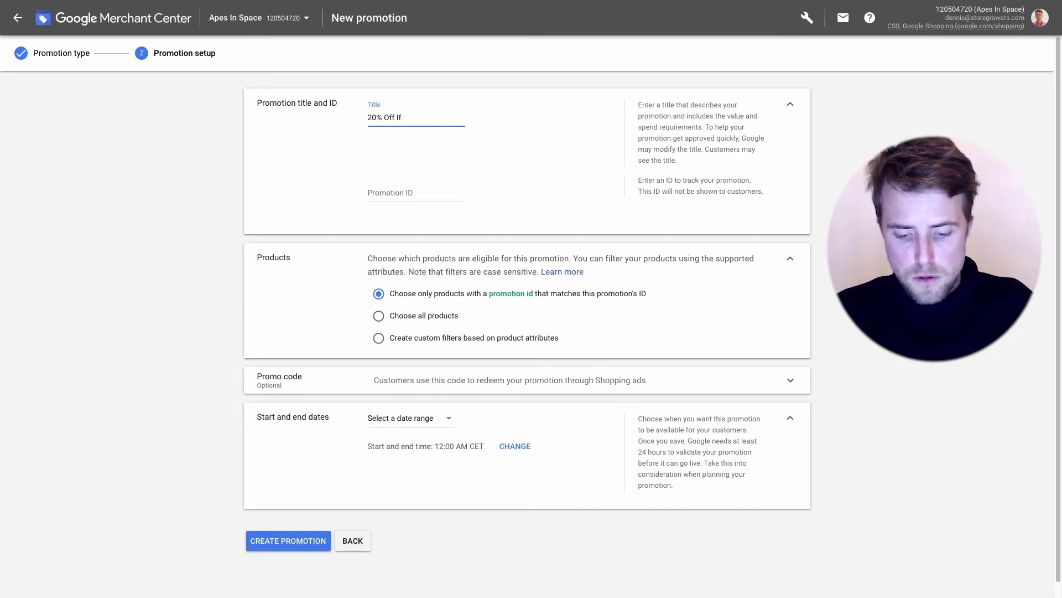
text( yYou Pu)
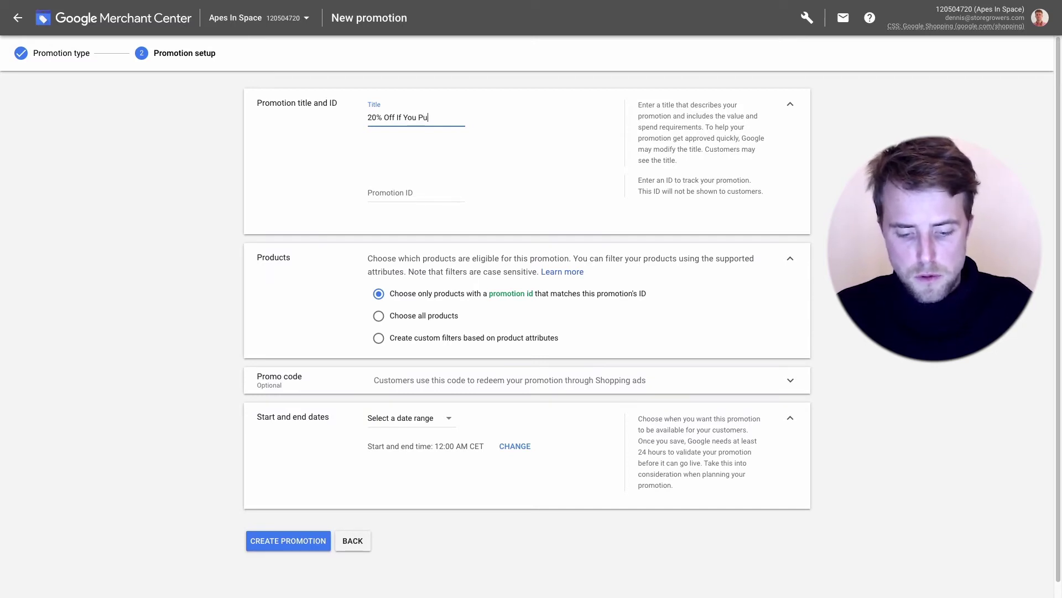
text(rchase 2 Pos)
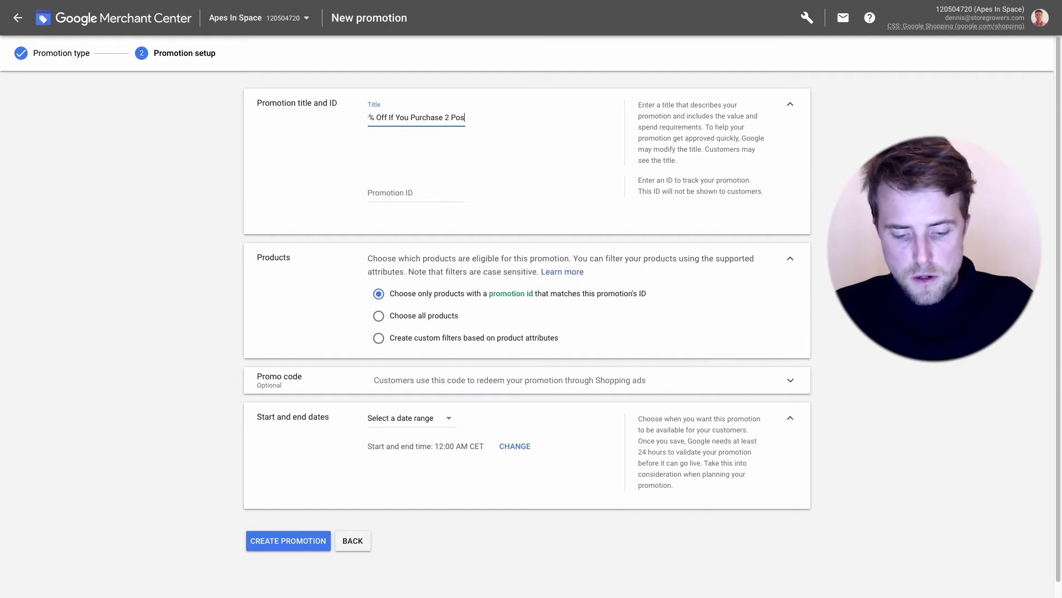
text(ters)
drag(433, 119, 335, 118)
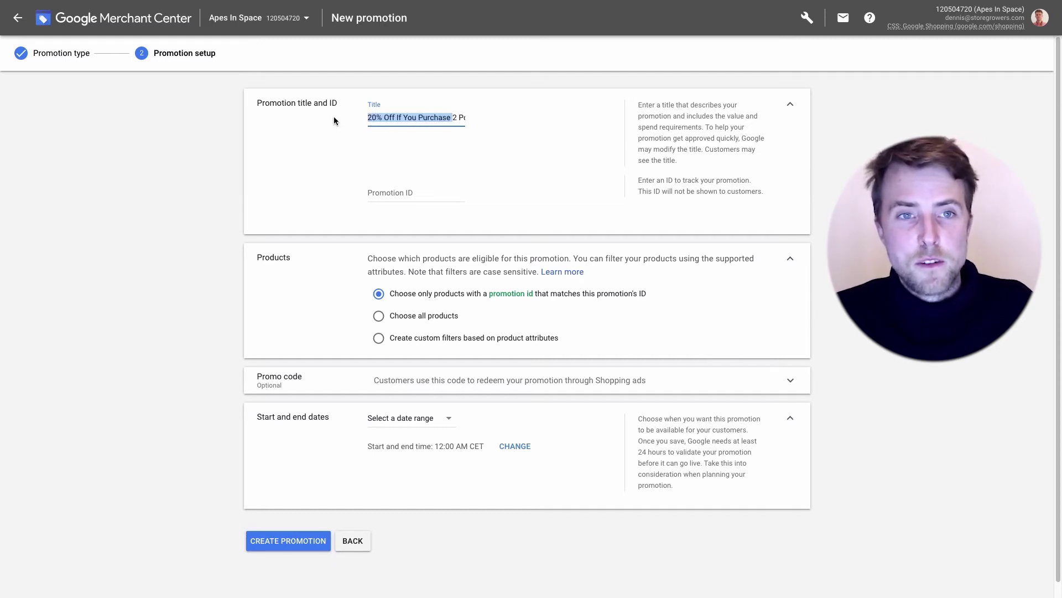
click(419, 118)
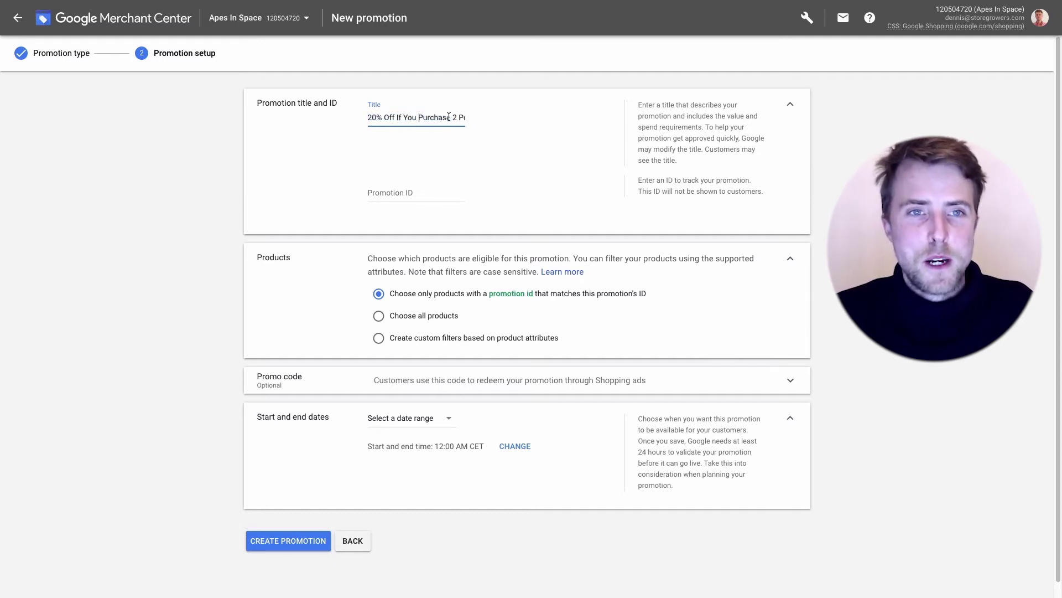
Step: Enter 20ONSECONDPOSTER as the promotion ID
click(402, 193)
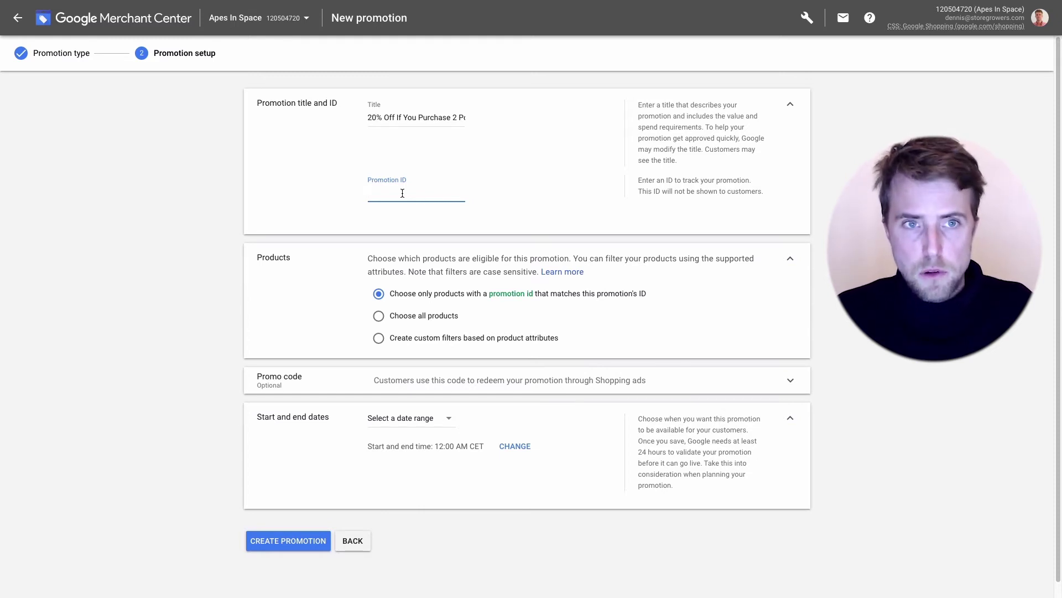
text(20)
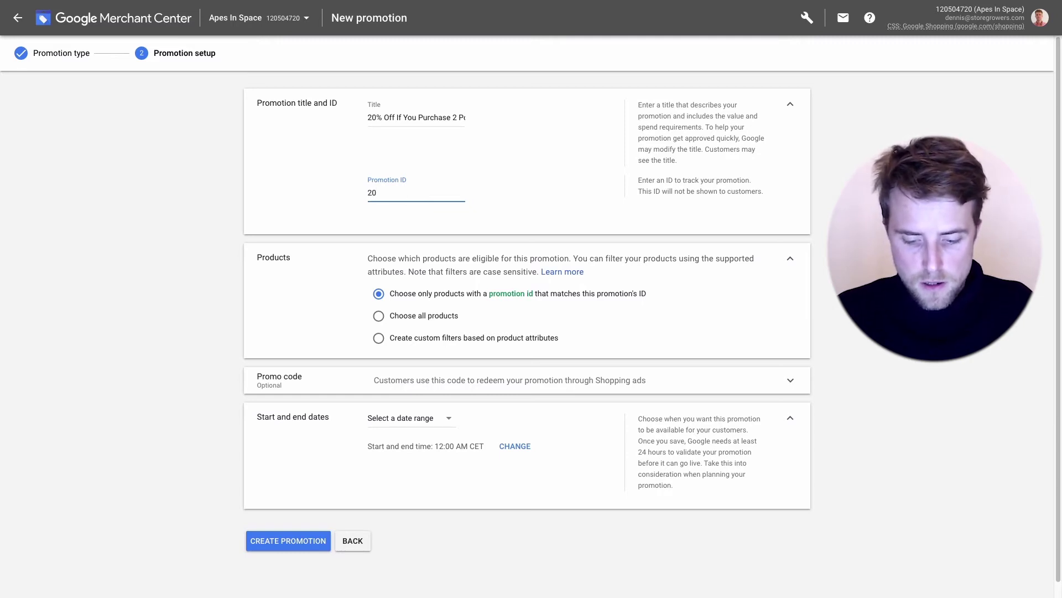
text(ONSECOND )
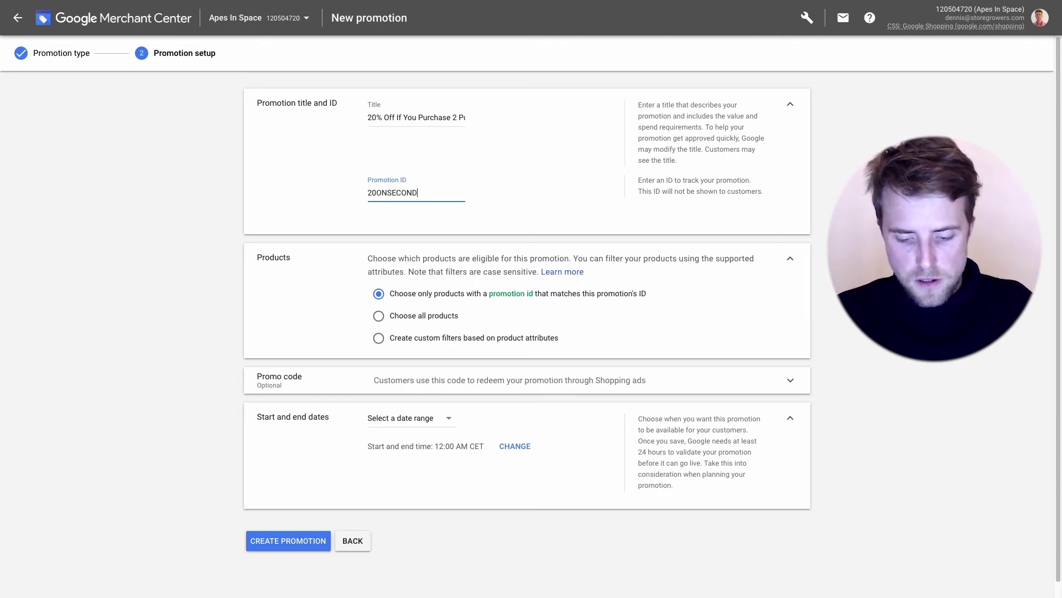
text(POSTER)
click(401, 214)
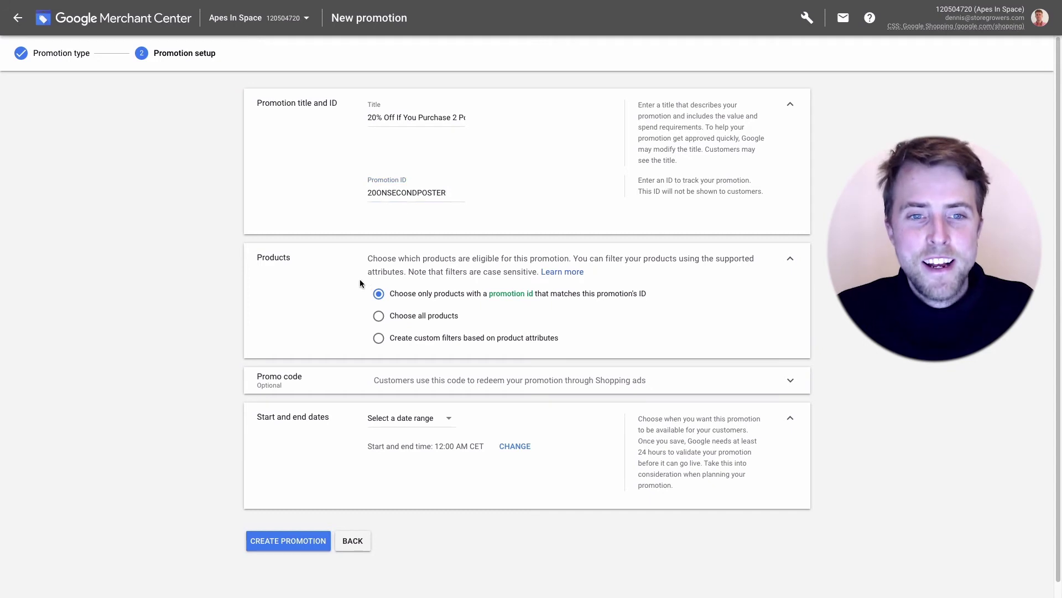
click(380, 319)
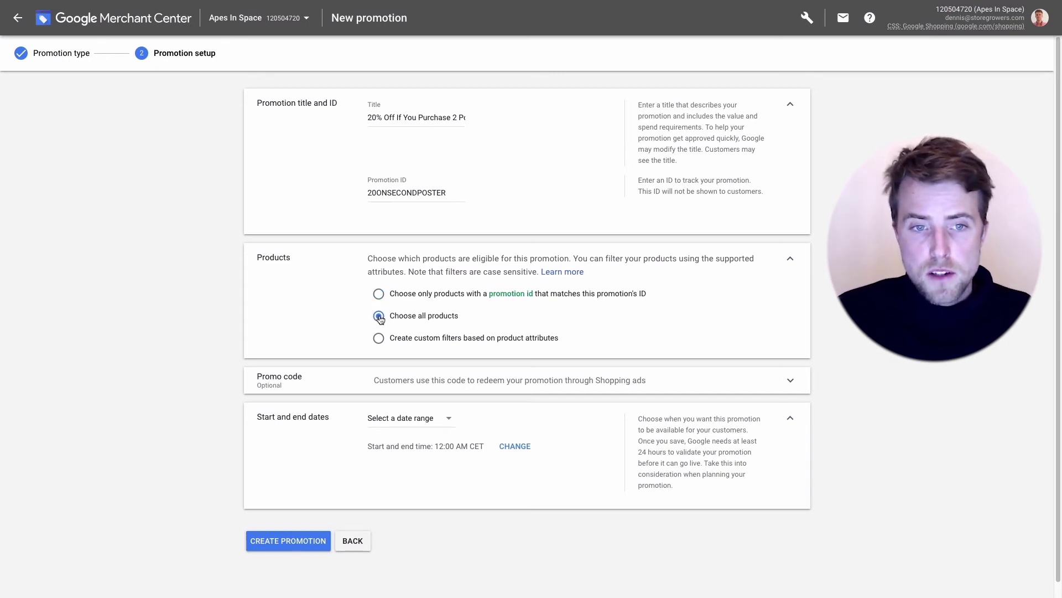
click(381, 340)
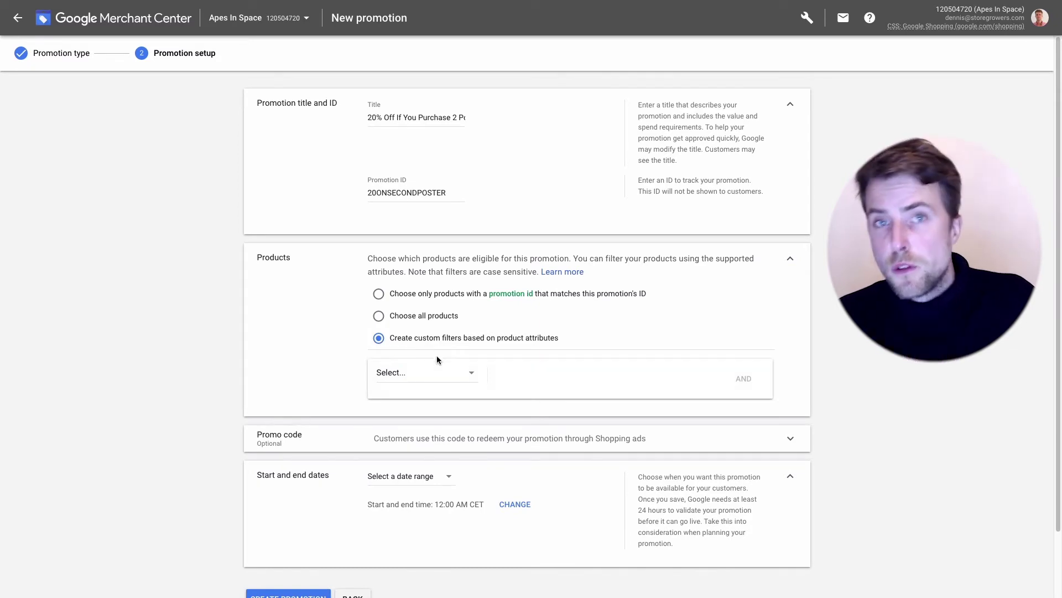
click(451, 376)
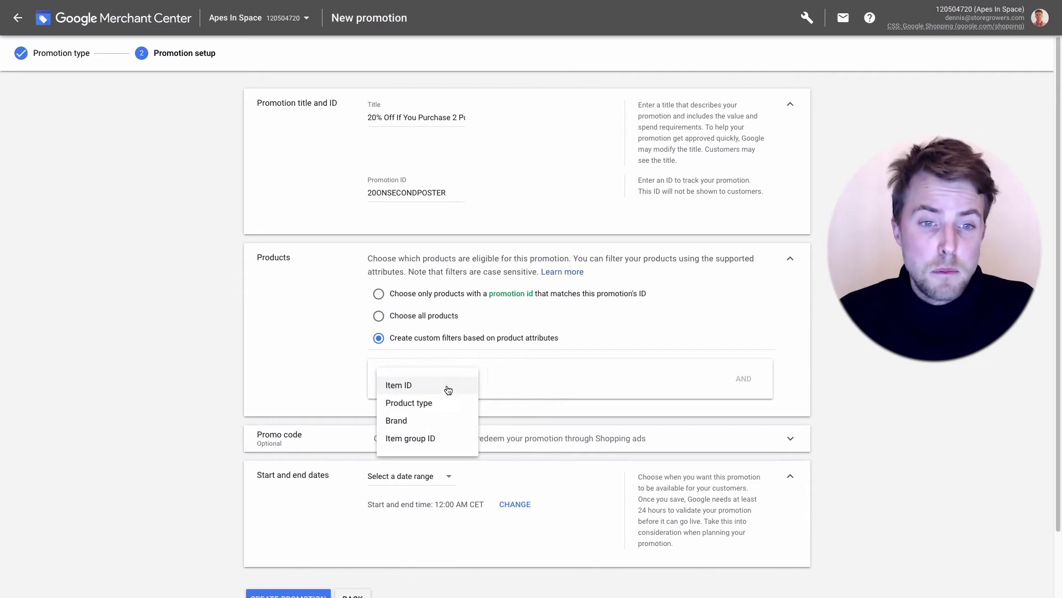
click(437, 384)
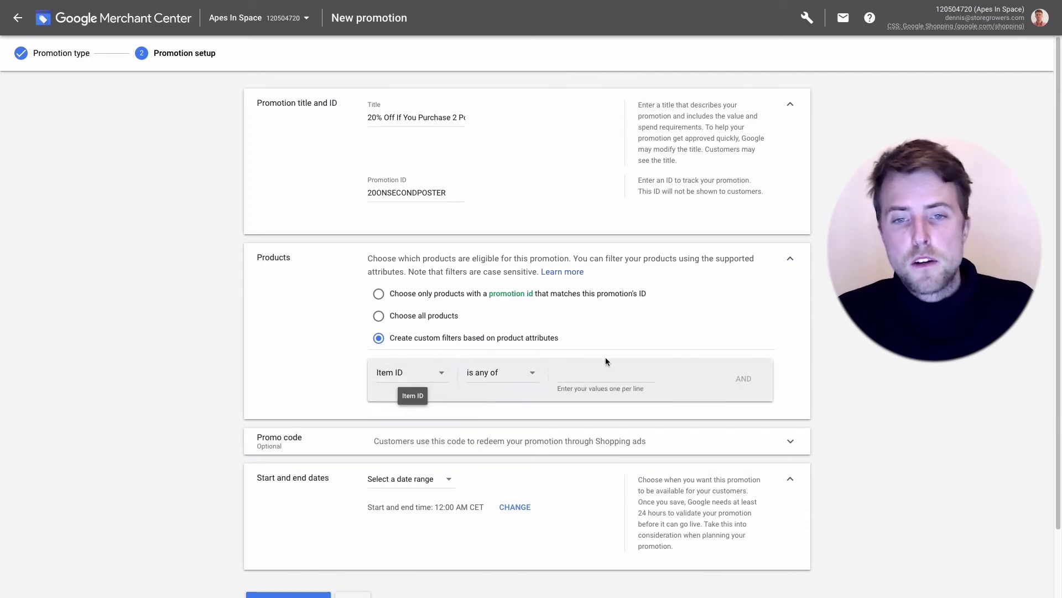
click(599, 374)
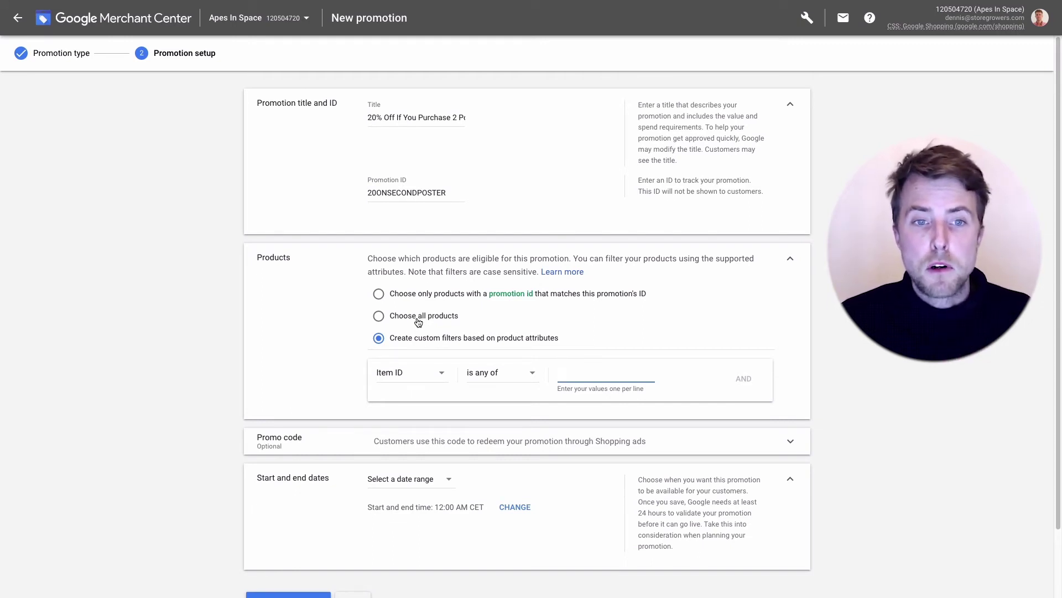
click(380, 296)
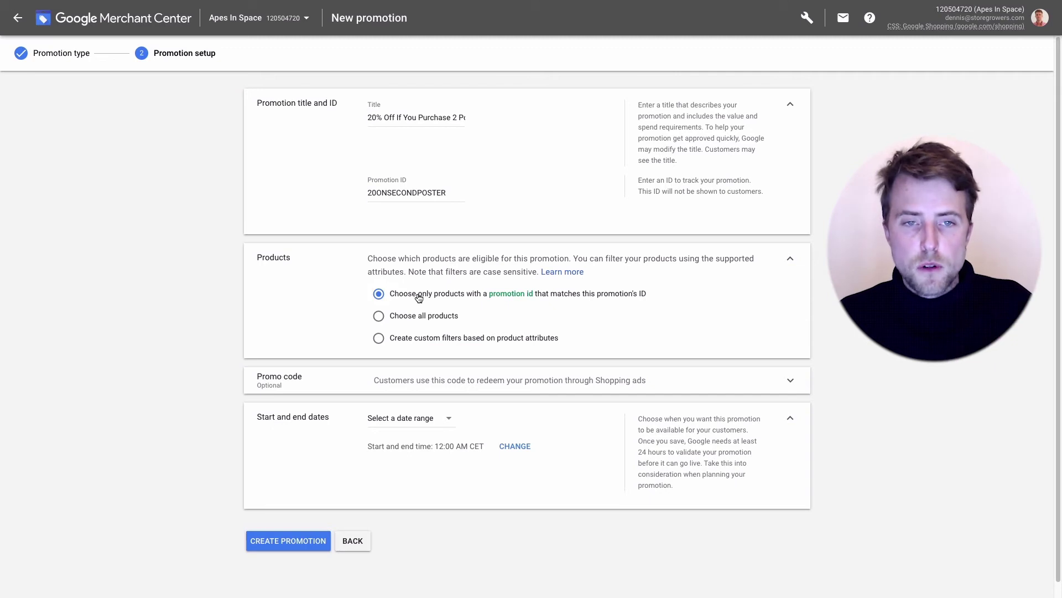
double_click(375, 192)
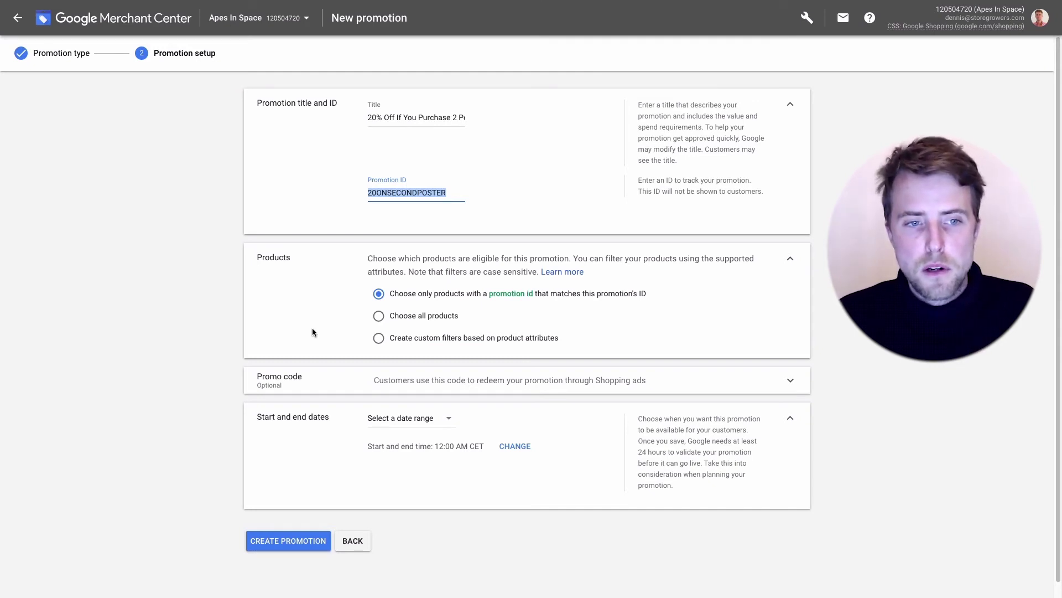
Step: Expand the optional Promo code section of the promotion form
scroll(204, 350, down, 1)
click(300, 366)
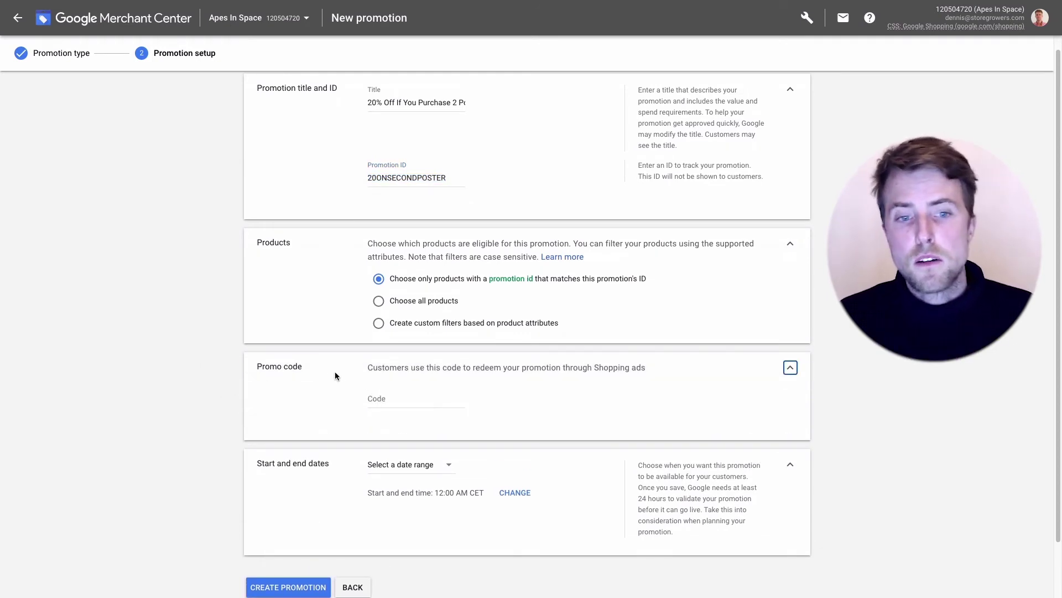
click(211, 372)
scroll(309, 382, down, 1)
Step: Set the promotion dates to Nov 30 – Dec 4, 2020 and create the promotion
click(414, 404)
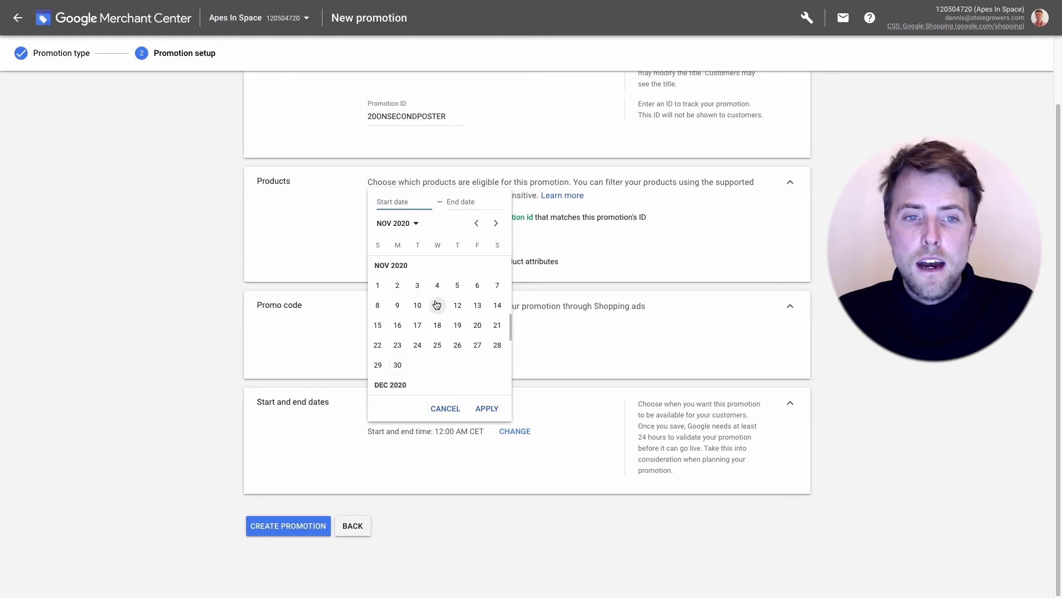
click(396, 366)
scroll(479, 351, down, 2)
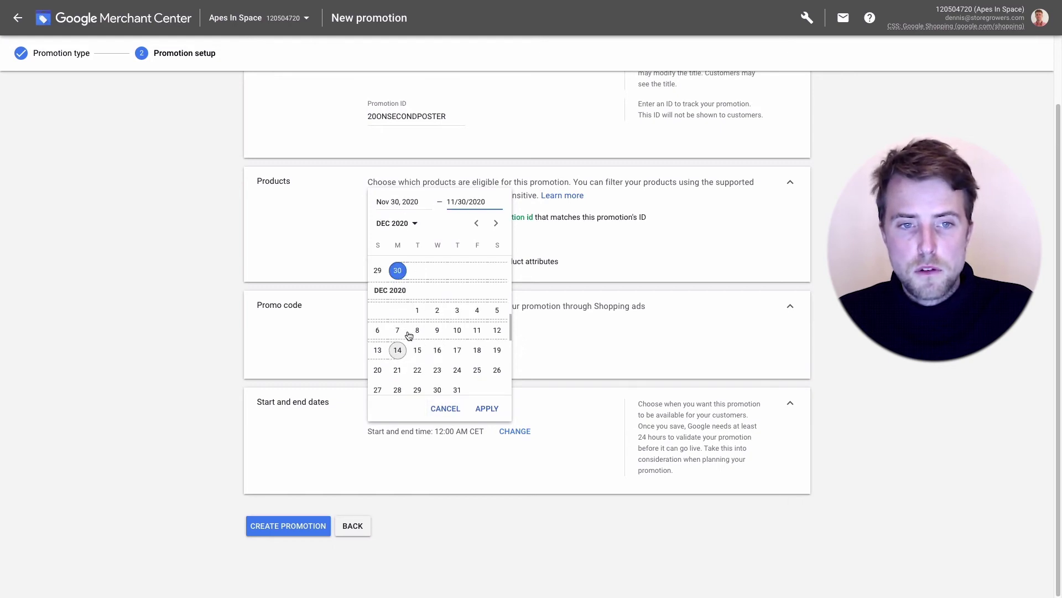
click(477, 310)
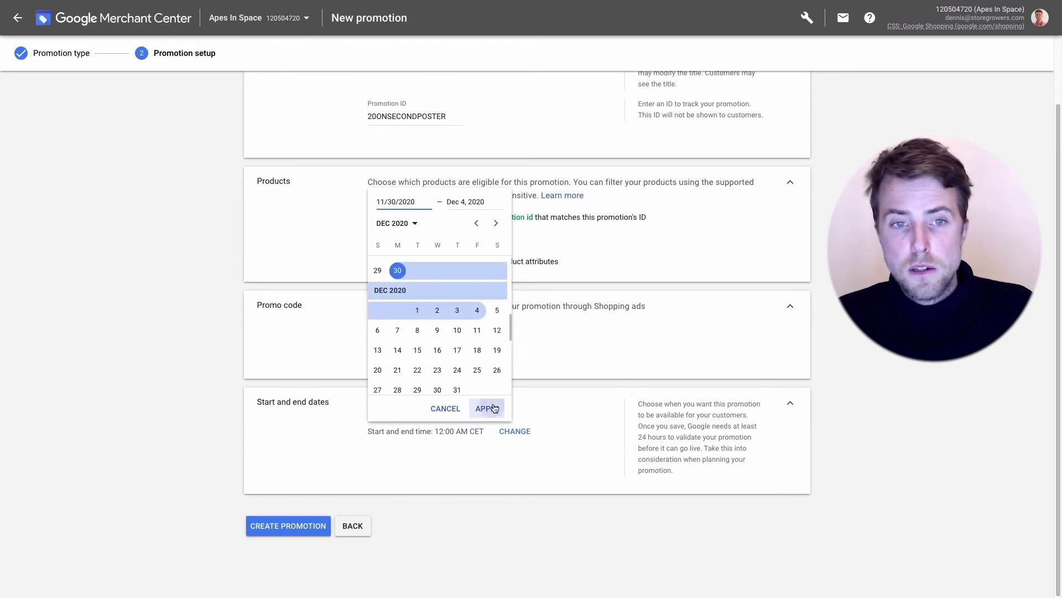
click(487, 409)
click(297, 522)
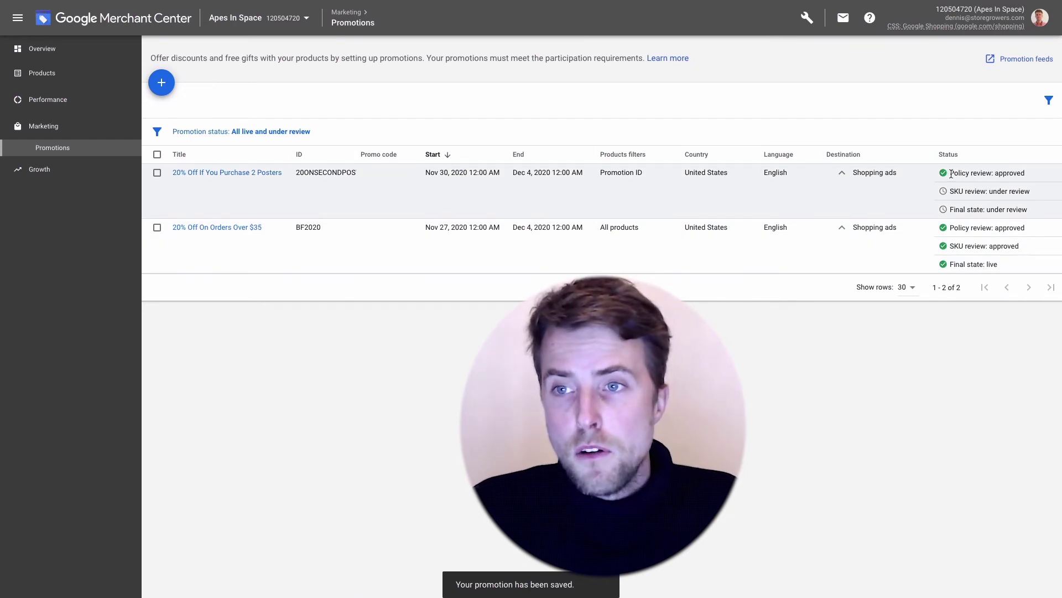
drag(948, 173, 1018, 183)
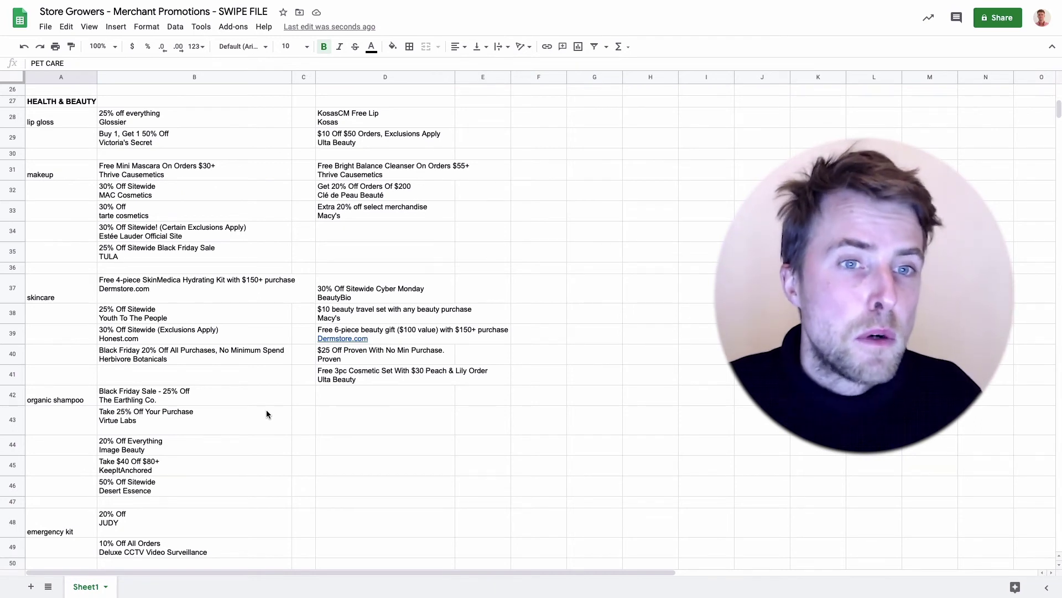
Step: Review the Glossier 25% off everything and Buy 1, Get 1 50% Off offers in B28–B29
click(123, 116)
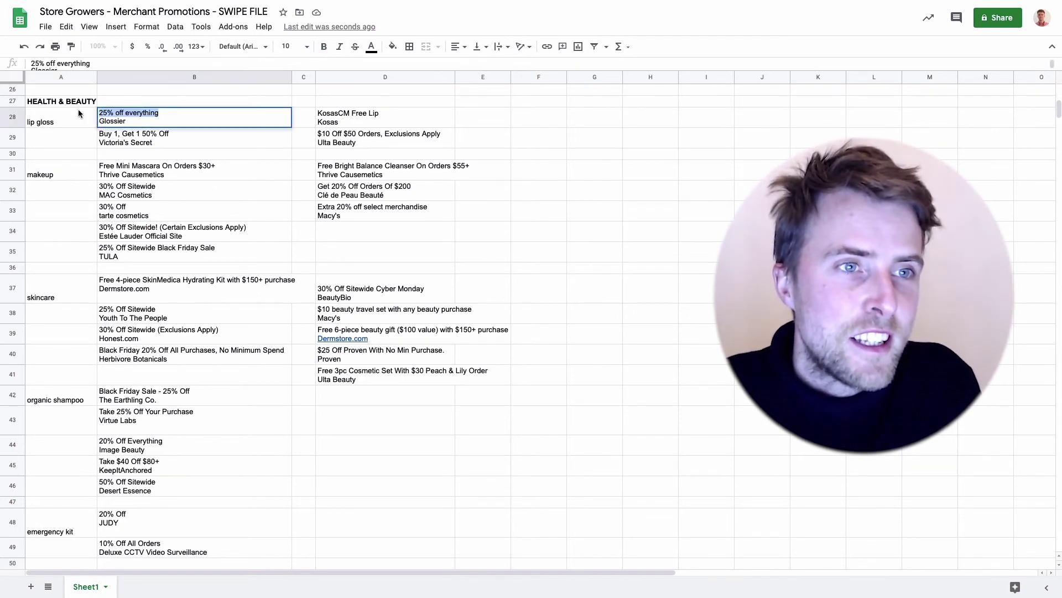
click(153, 144)
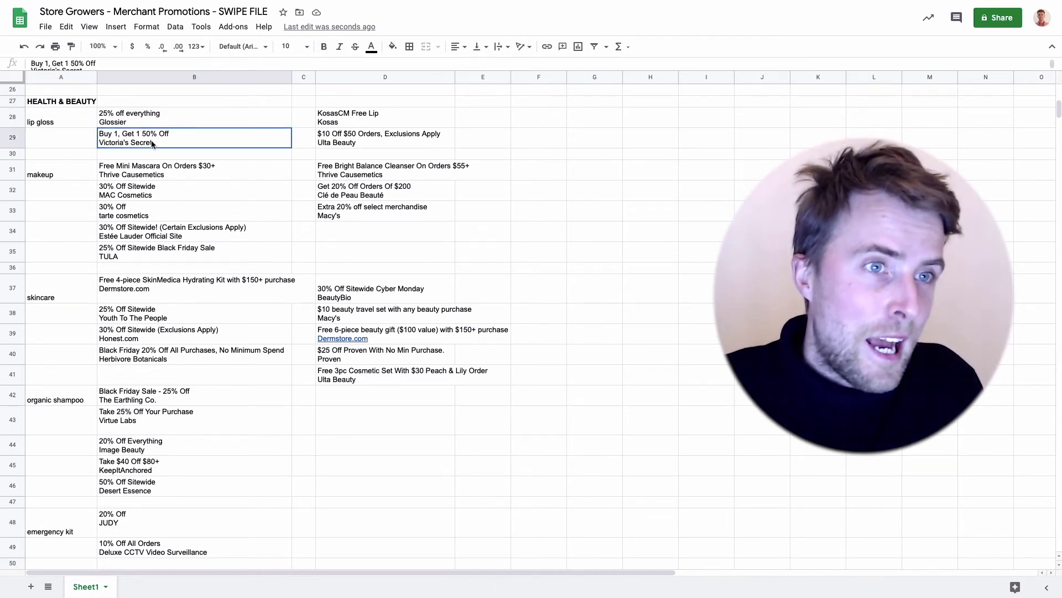
double_click(106, 118)
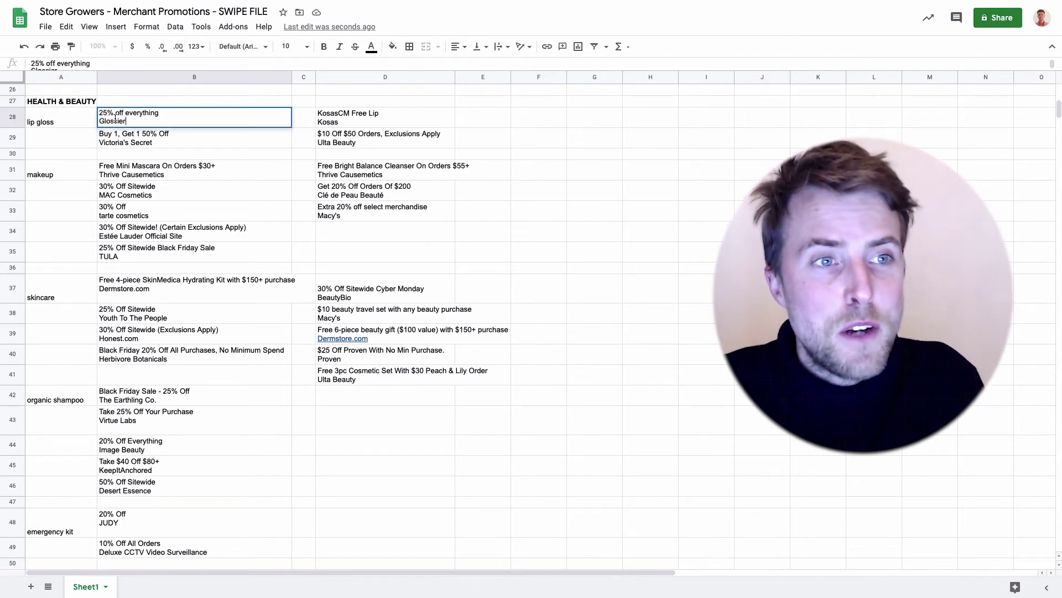
drag(128, 121, 91, 122)
click(200, 161)
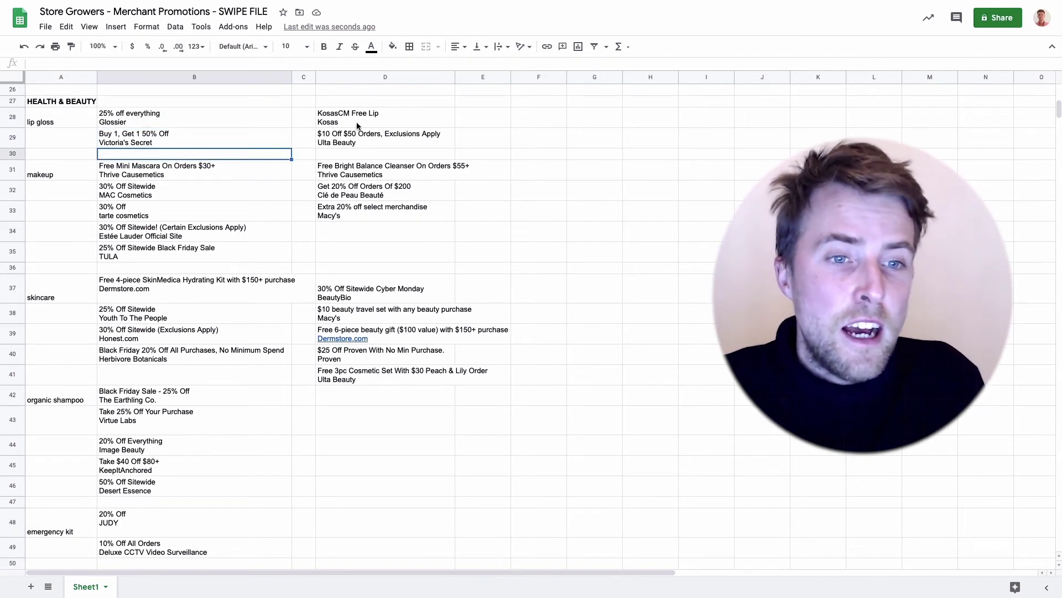
Step: Select the makeup and skincare offers B31:B43, then the Black Friday Sale - 25% Off offer in B42
shift+click(288, 417)
scroll(306, 403, down, 5)
scroll(307, 400, down, 5)
scroll(307, 402, up, 15)
scroll(307, 405, down, 3)
scroll(308, 406, down, 3)
scroll(306, 404, up, 2)
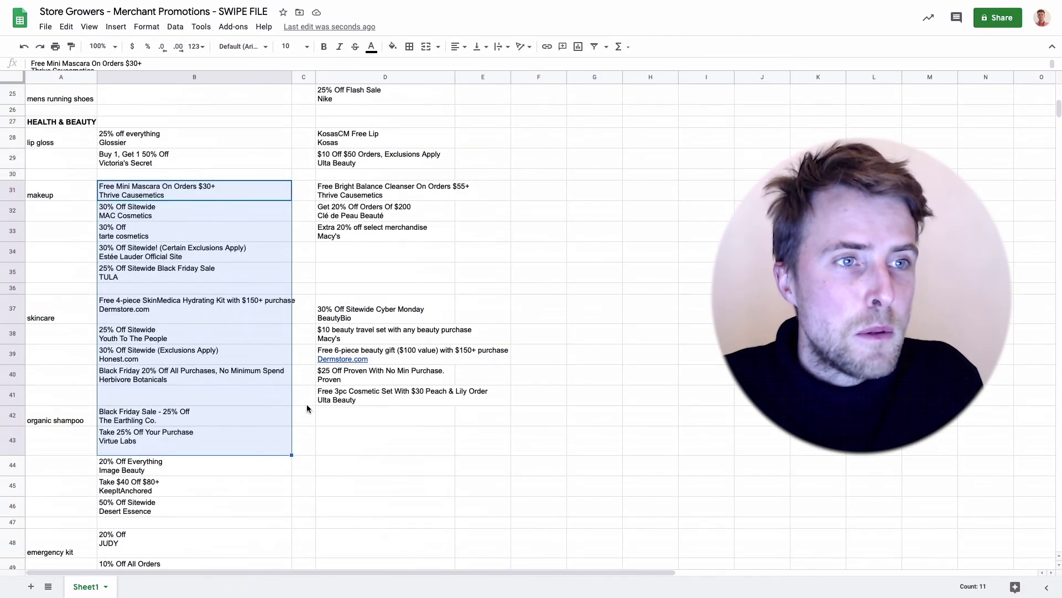
scroll(293, 399, down, 1)
click(278, 391)
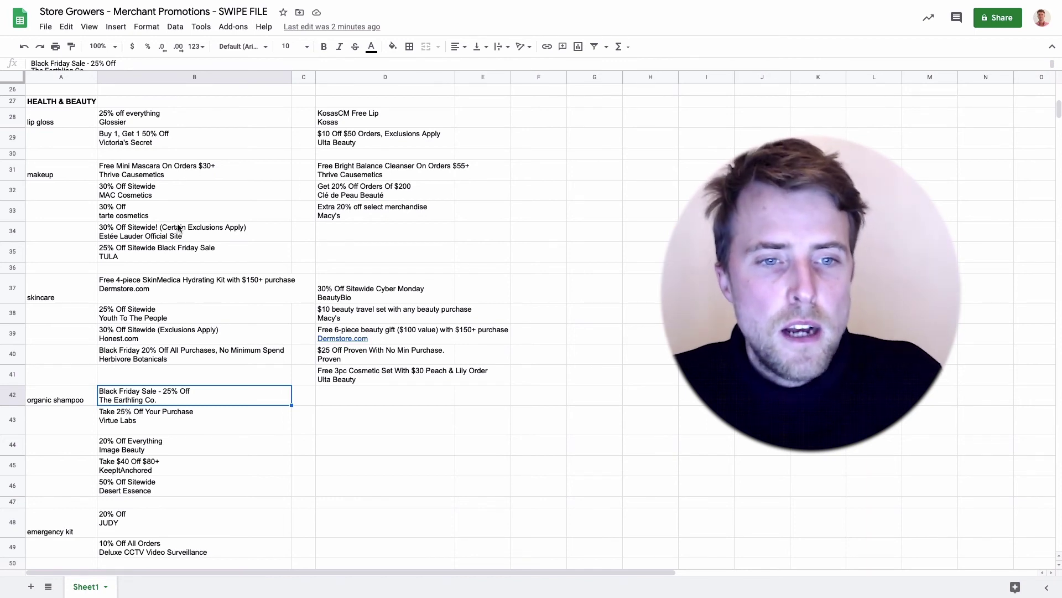
click(184, 174)
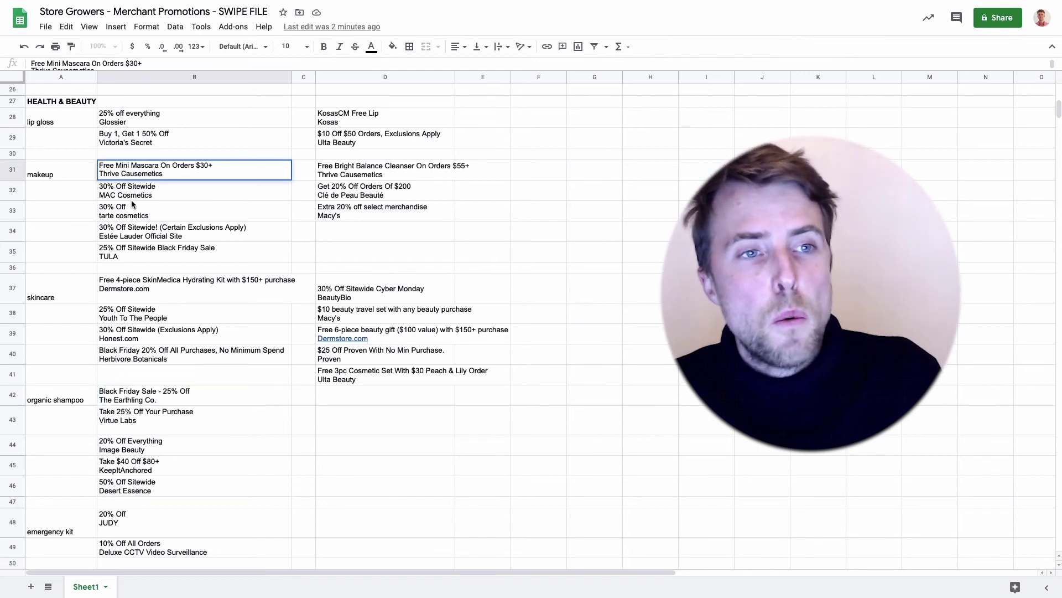
drag(100, 165, 230, 171)
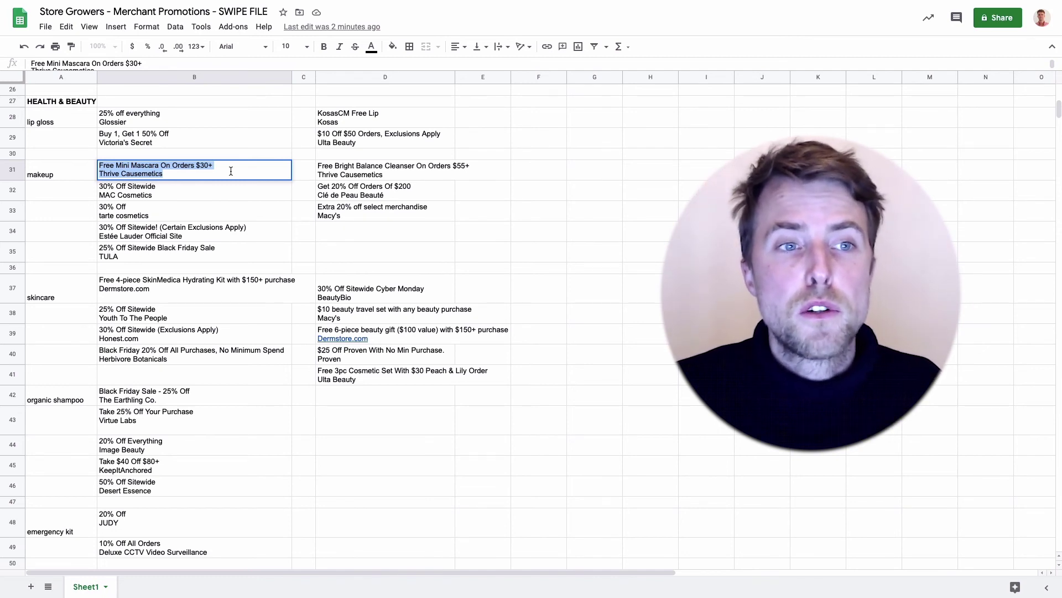
key(Return)
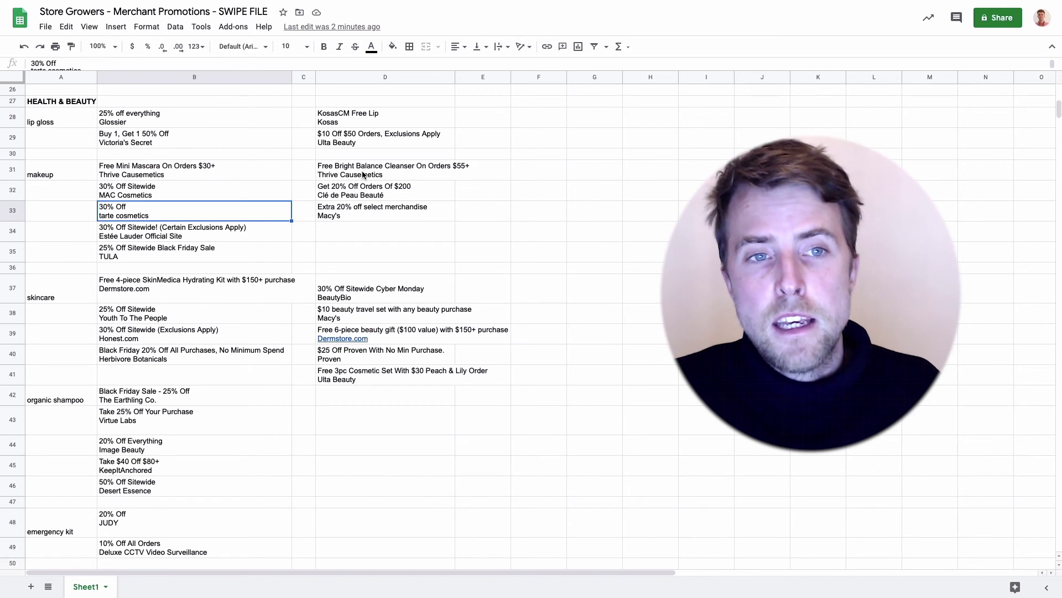
click(421, 170)
key(Return)
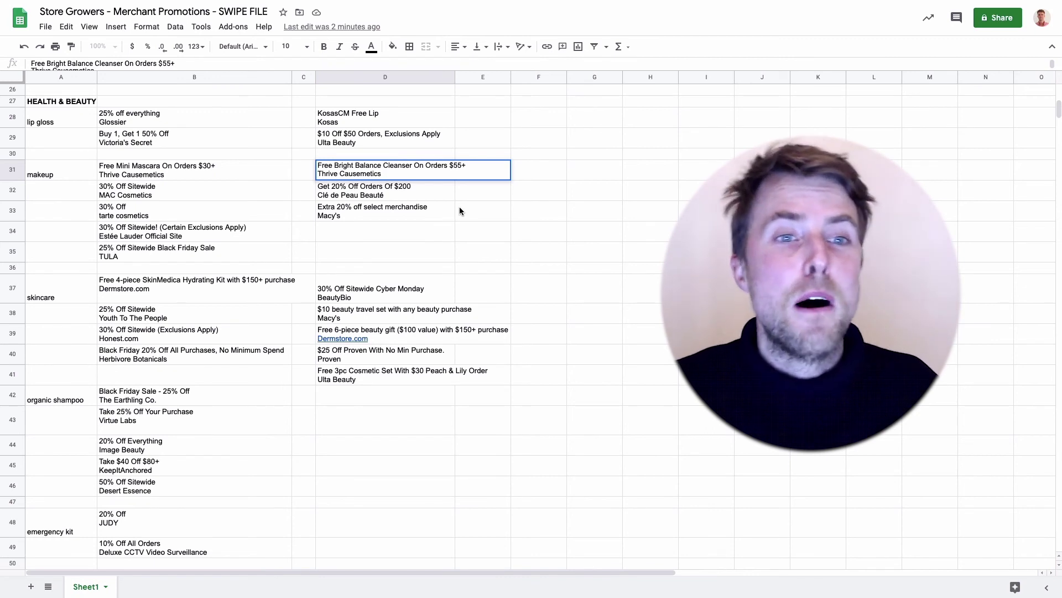
click(390, 250)
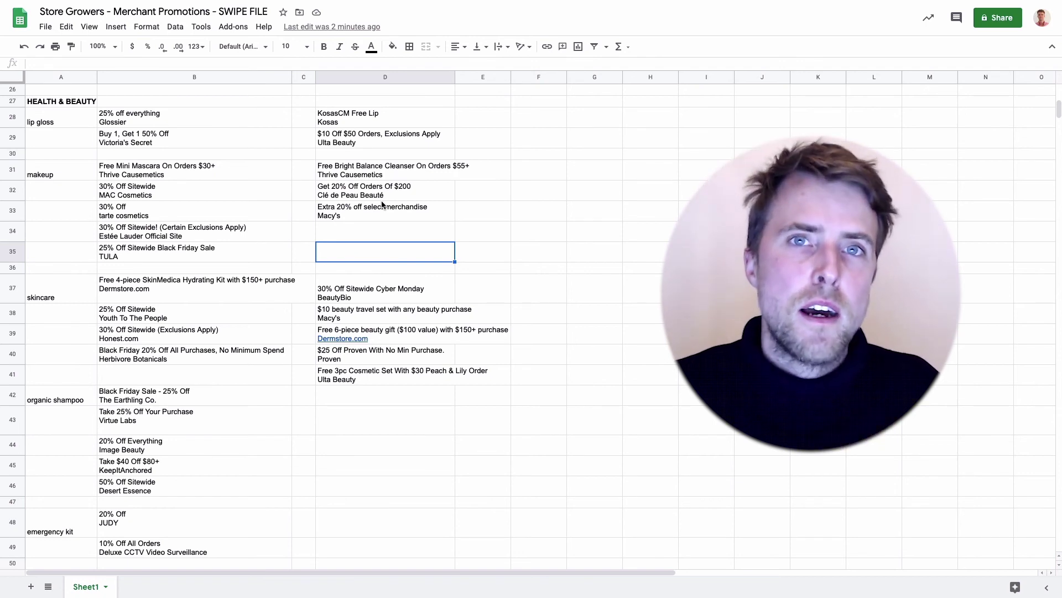
double_click(151, 142)
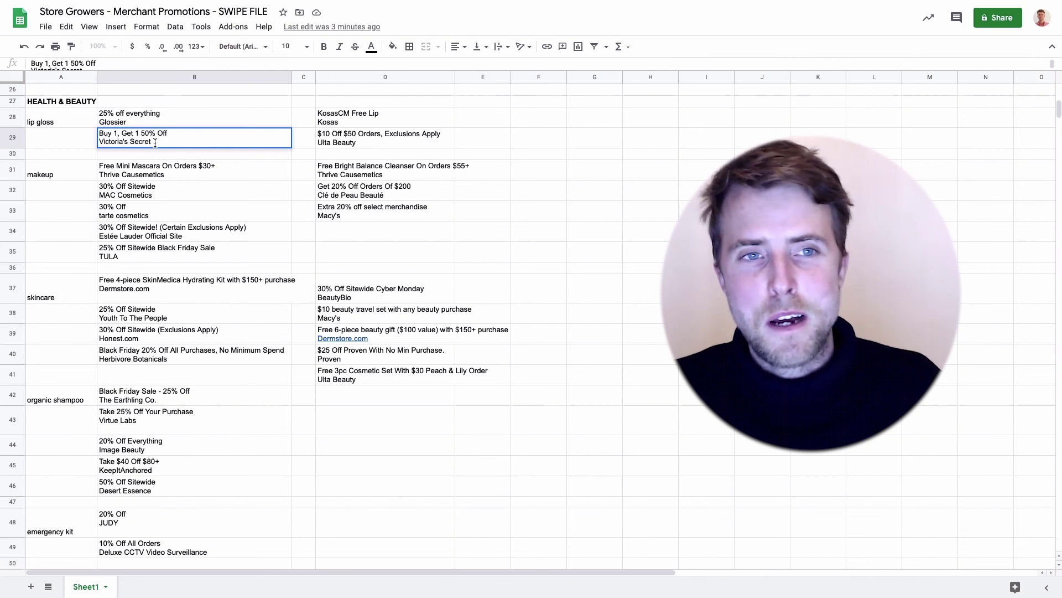
click(401, 138)
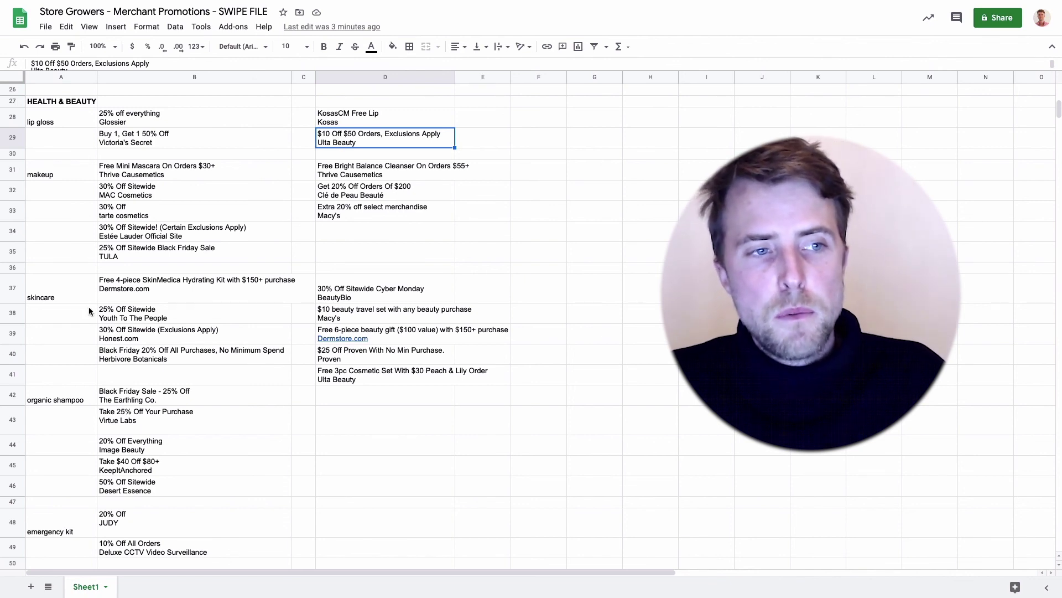
click(341, 376)
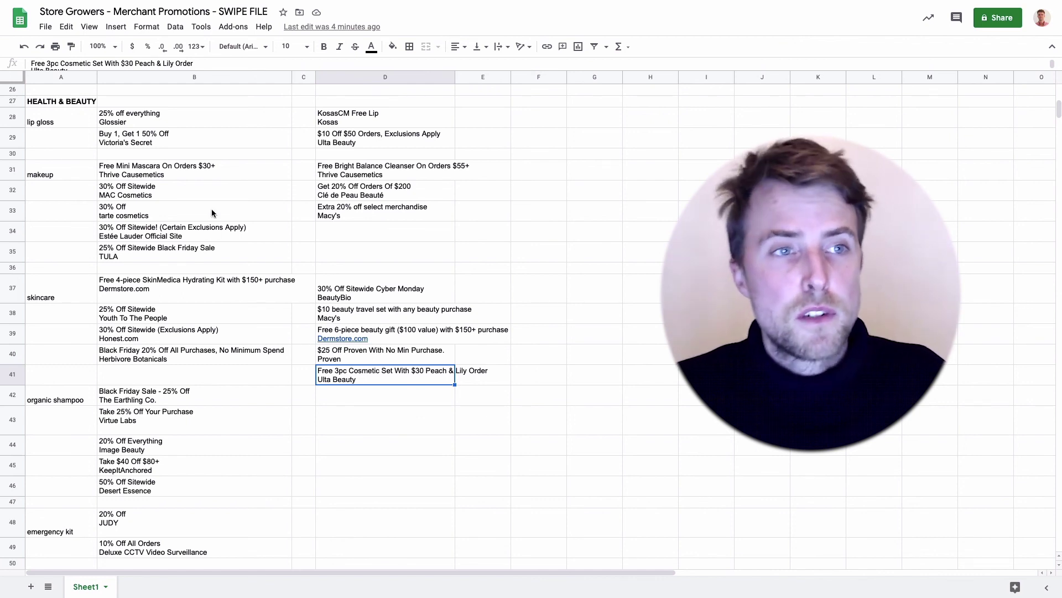
click(130, 123)
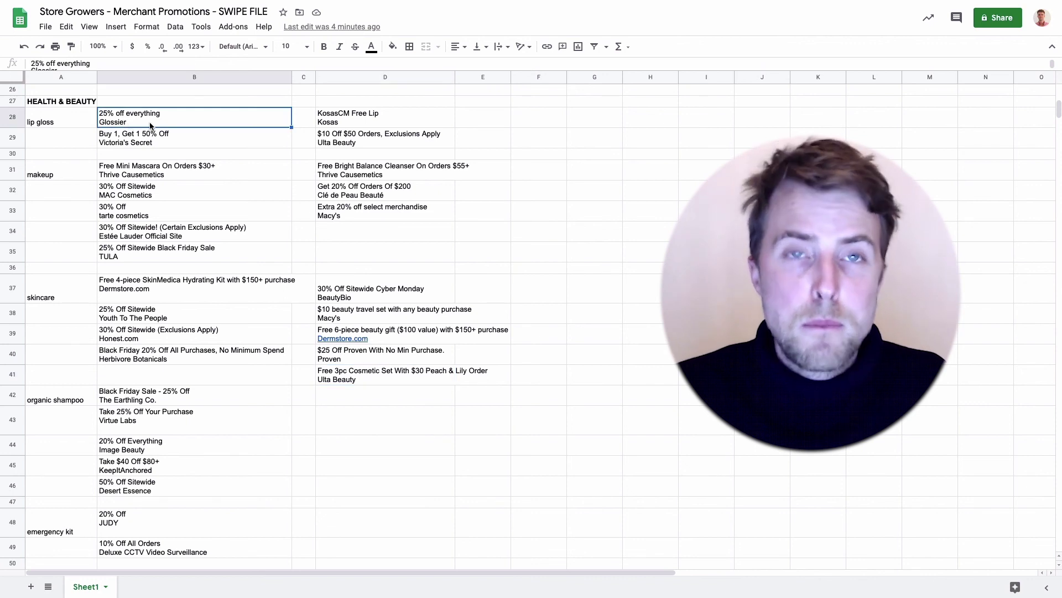